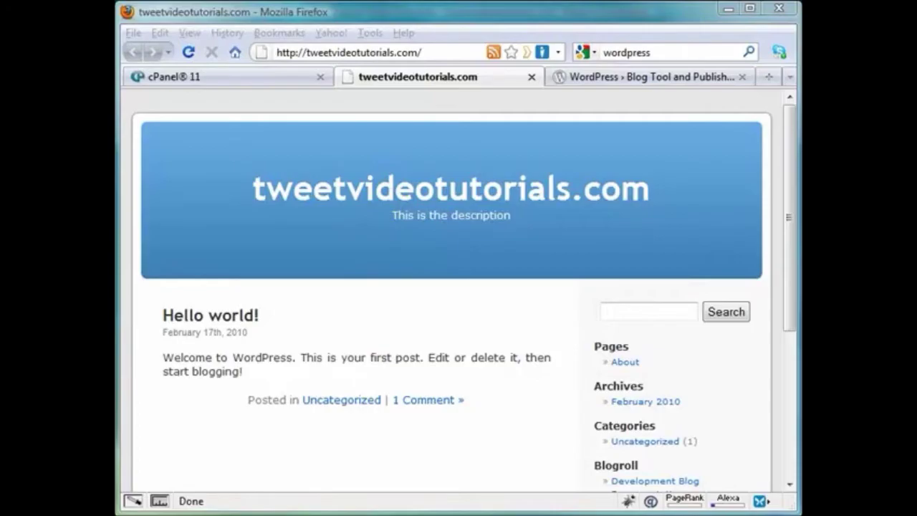
Switch to CuteFTP, open the remote public_html folder and view its wp-config.php file.
key(alt+Tab)
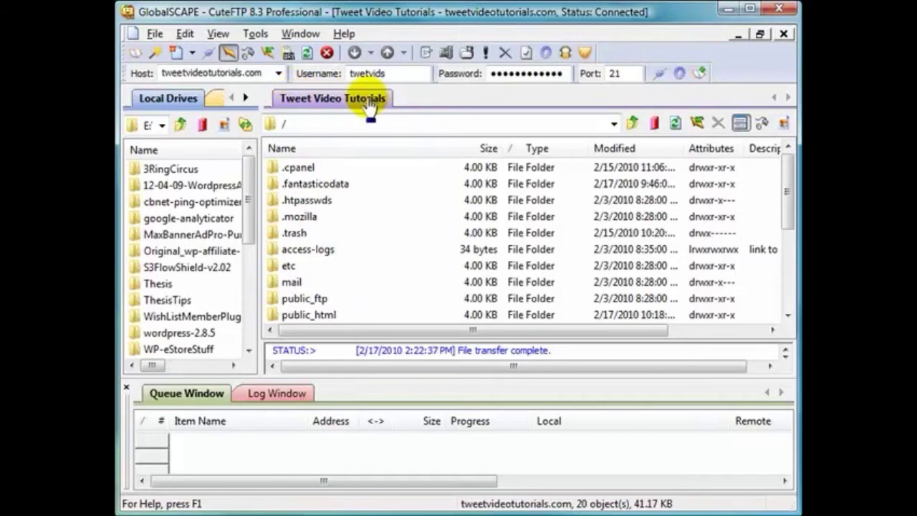
double_click(293, 317)
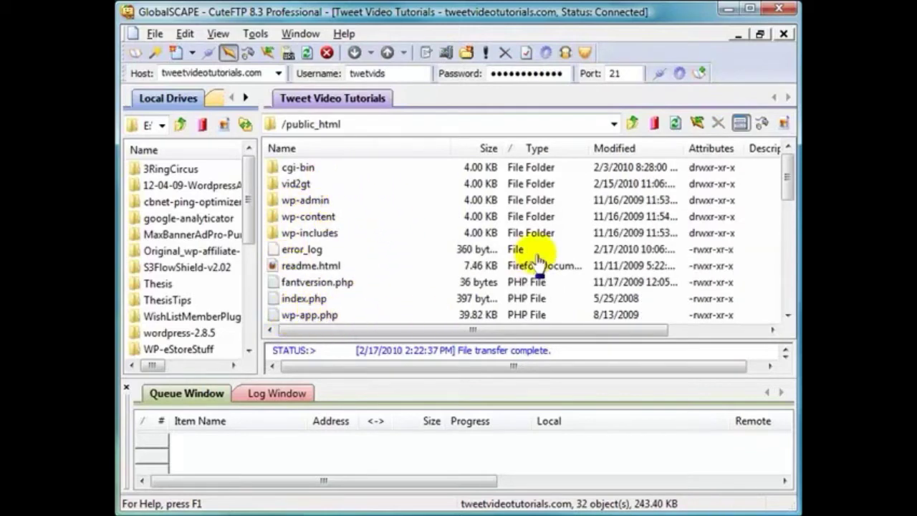
drag(791, 190, 773, 210)
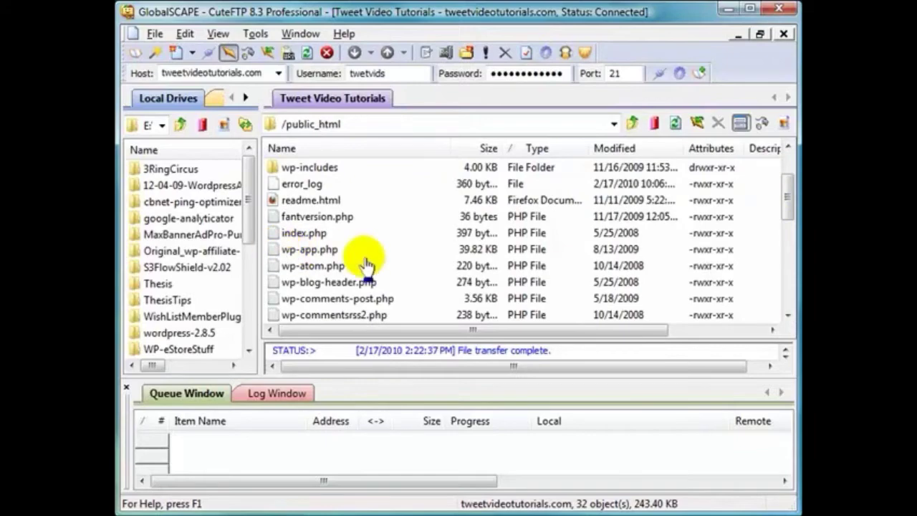
scroll(788, 194, down, 1)
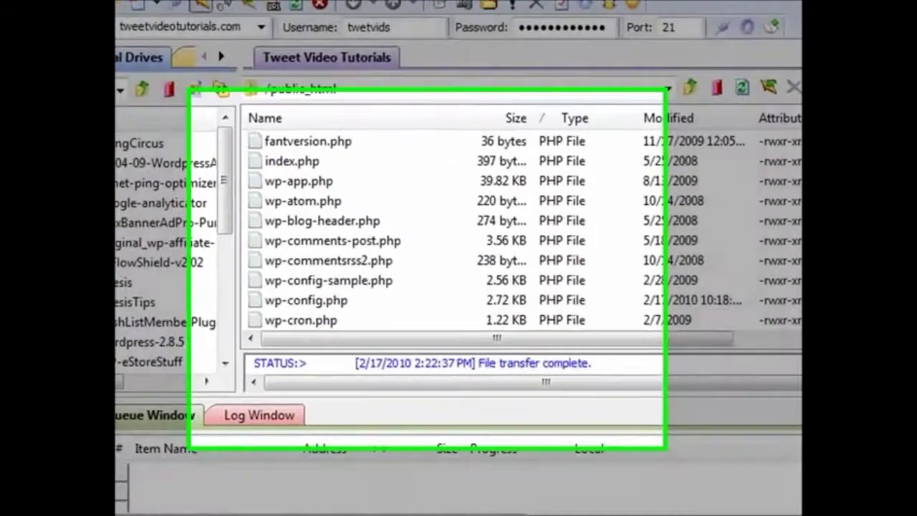
scroll(452, 229, down, 1)
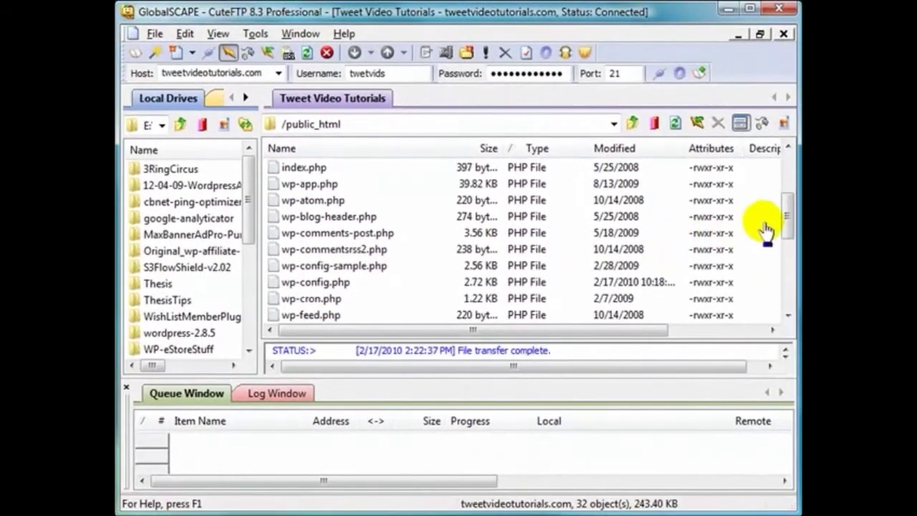
drag(788, 215, 794, 247)
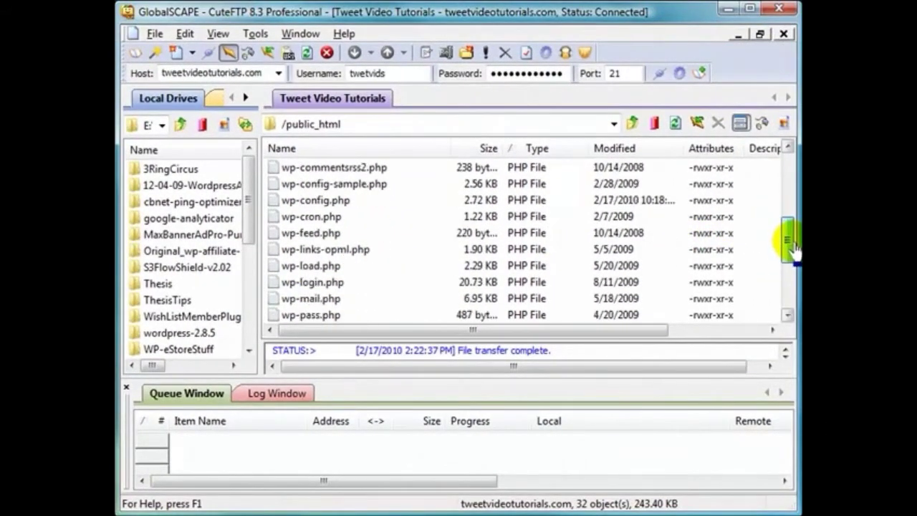
right_click(316, 202)
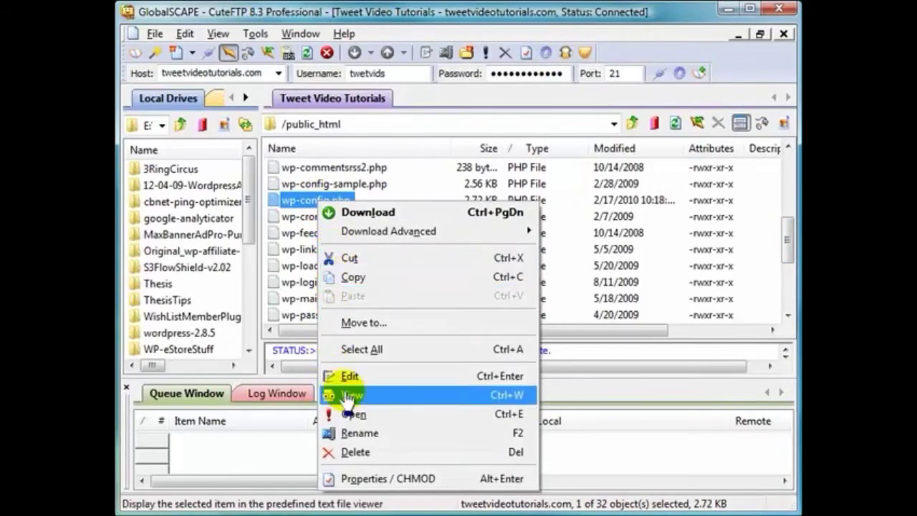
click(352, 398)
Find the MySQL settings in wp-config.php and select the database name value in the DB_NAME line.
scroll(792, 150, down, 6)
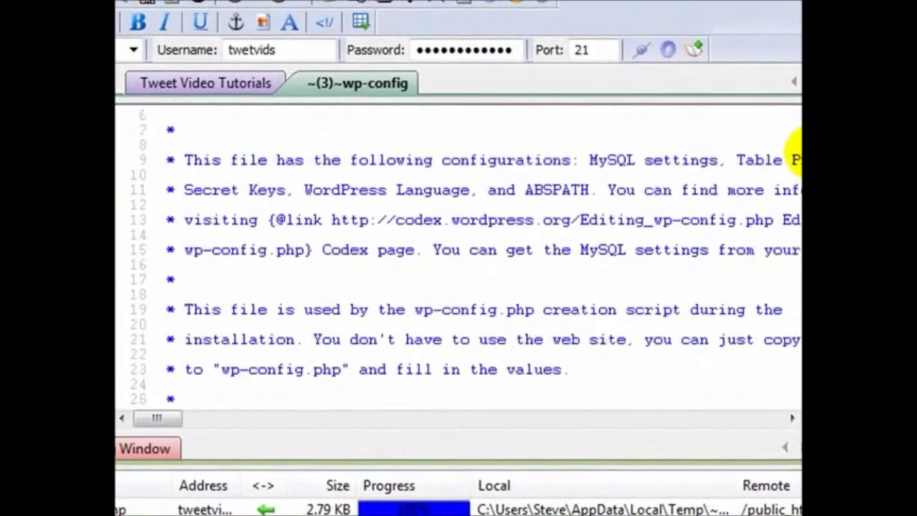
scroll(799, 177, down, 4)
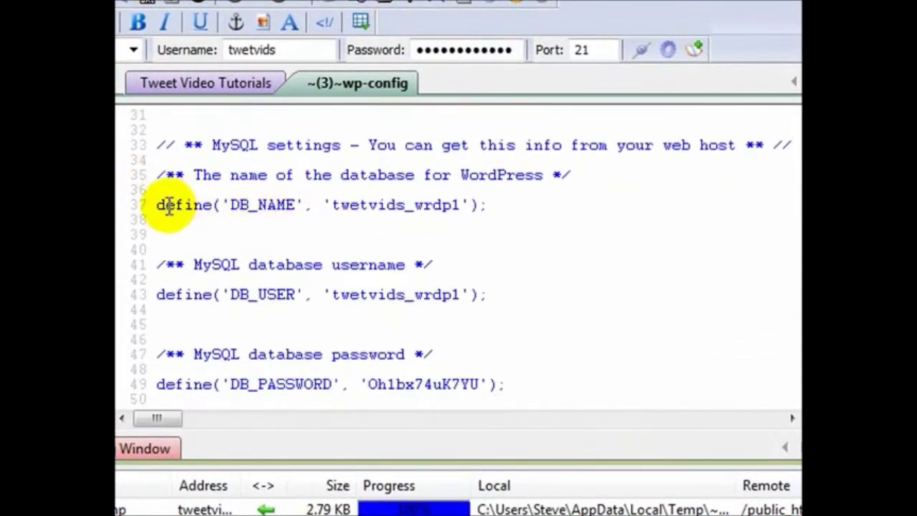
drag(229, 207, 299, 207)
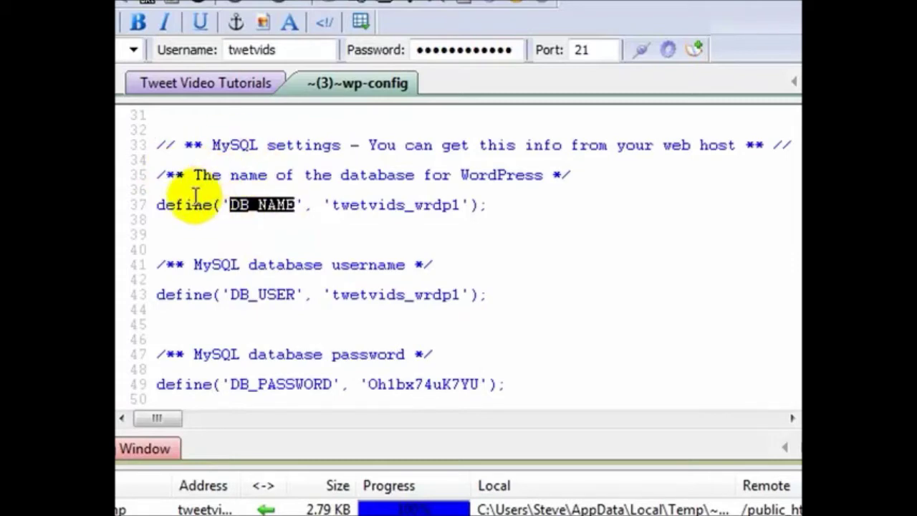
drag(328, 206, 457, 207)
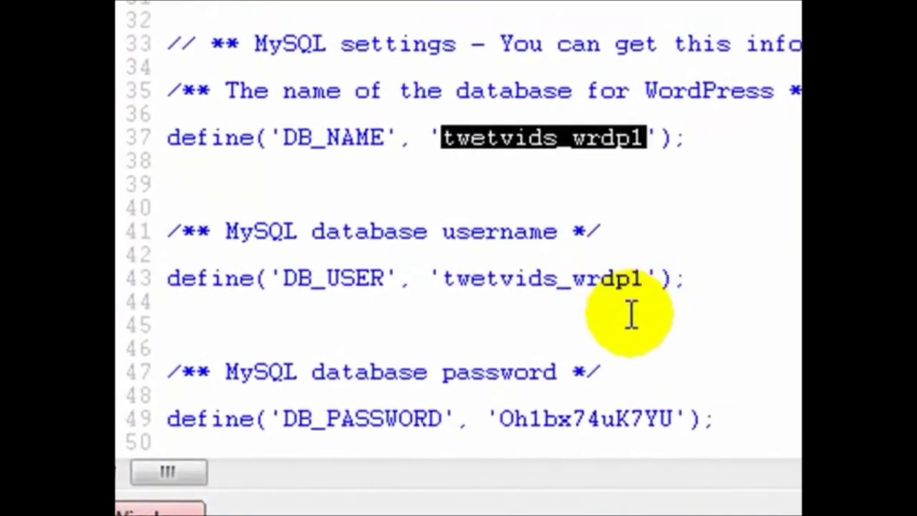
Copy the database password from wp-config.php into the Password line under Main Blog DB Info in the BlogNameLoginDetails Notepad file.
drag(499, 419, 670, 419)
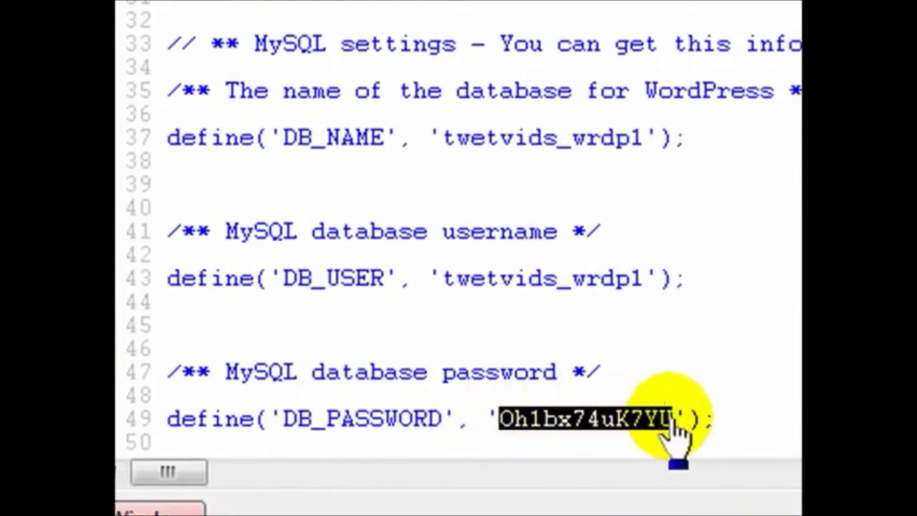
right_click(630, 419)
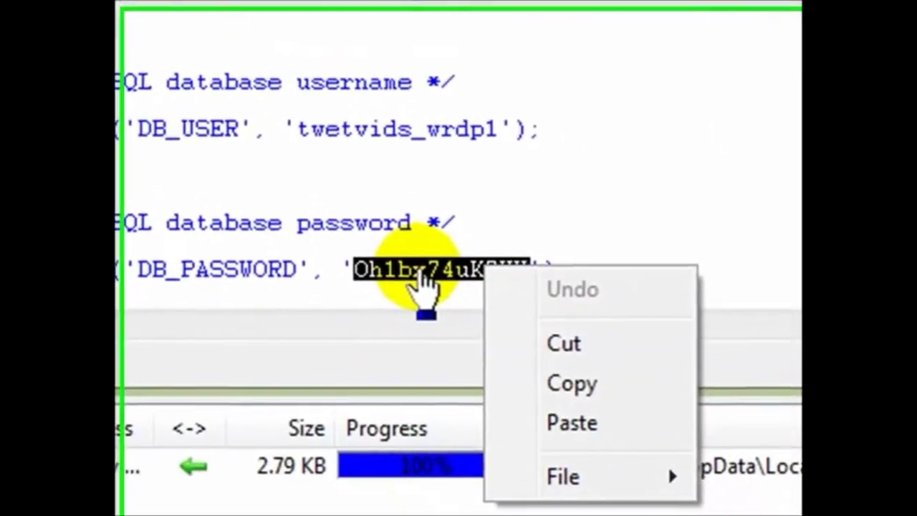
click(573, 371)
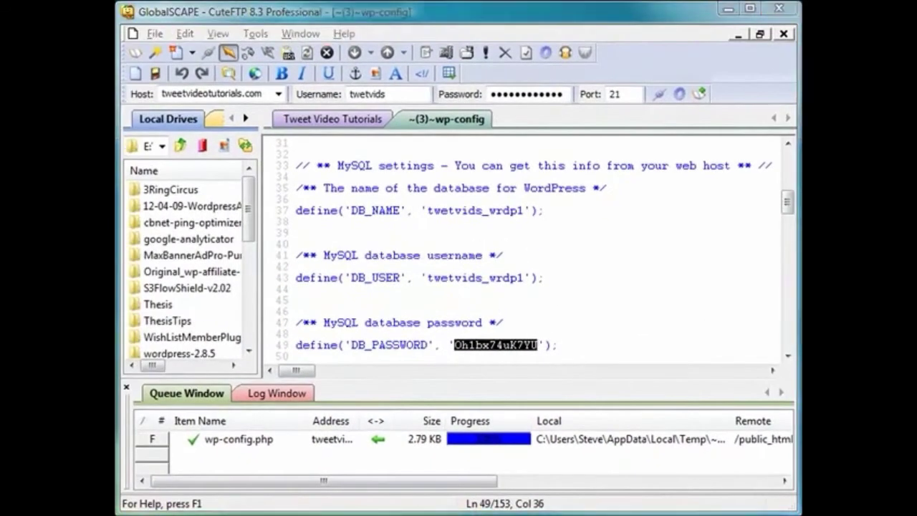
key(alt+Tab)
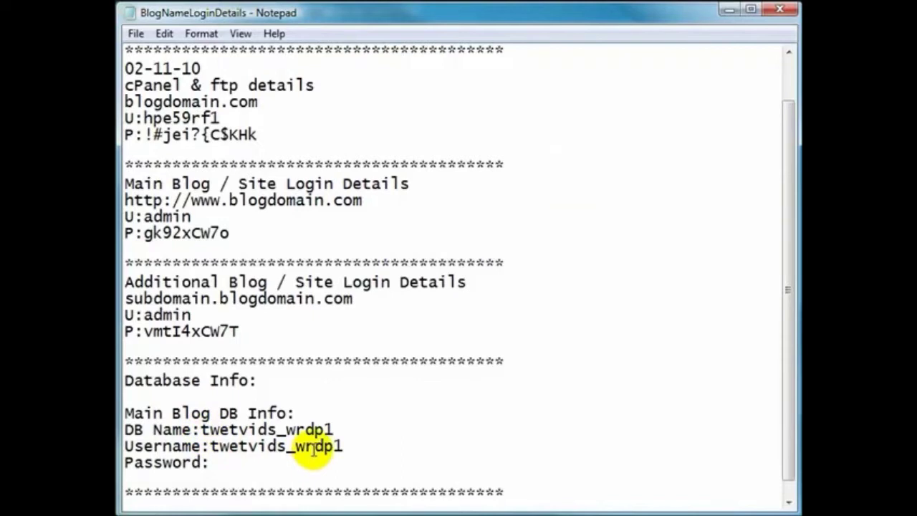
right_click(213, 462)
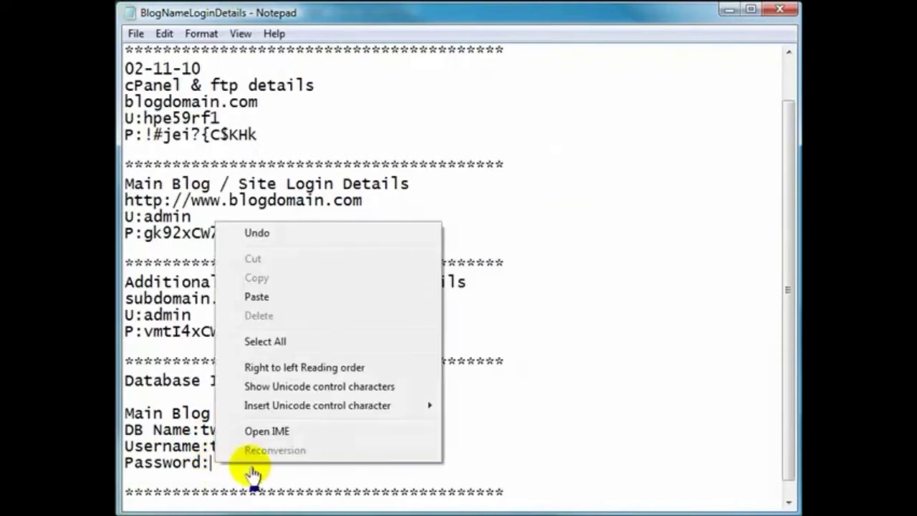
click(257, 297)
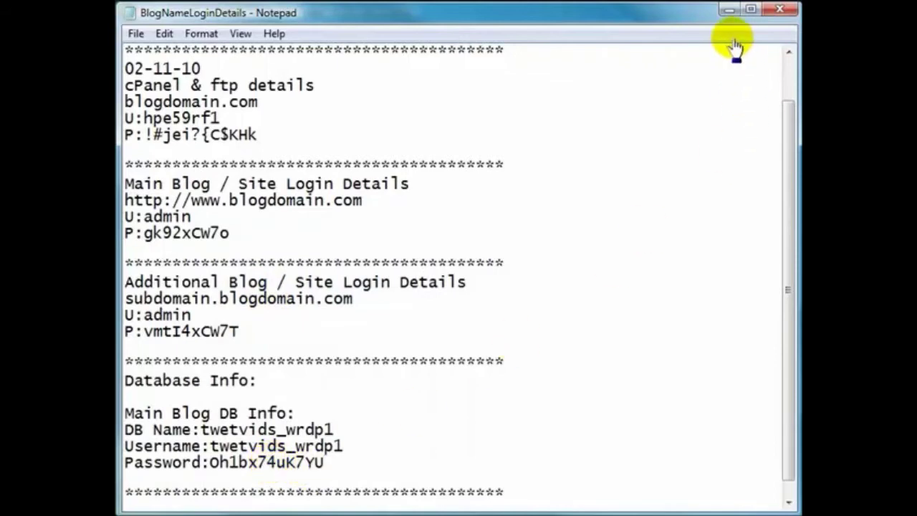
click(729, 10)
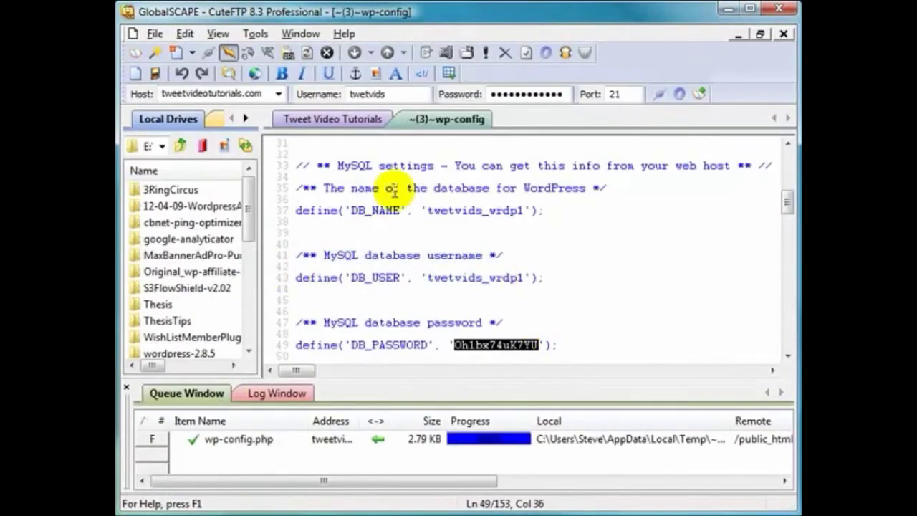
Close the wp-config.php file and return from CuteFTP to the blog page in Firefox.
right_click(459, 116)
click(501, 126)
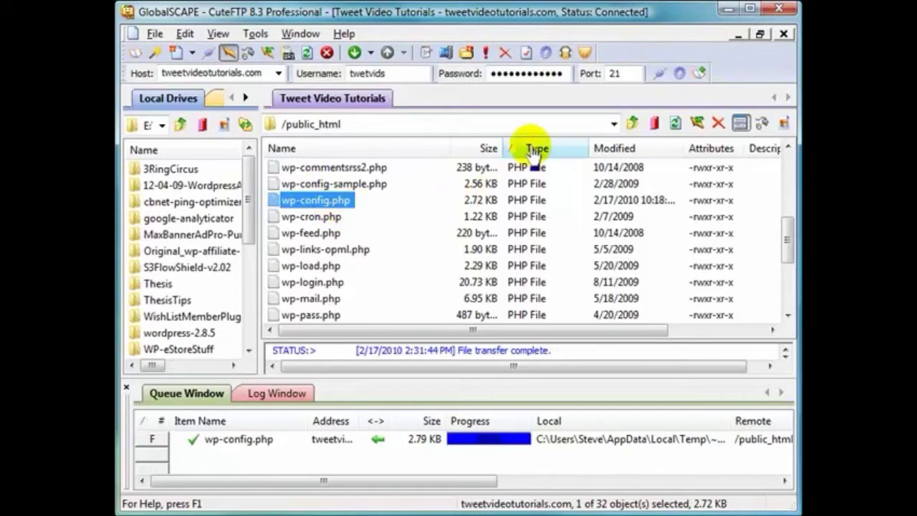
drag(783, 242, 788, 166)
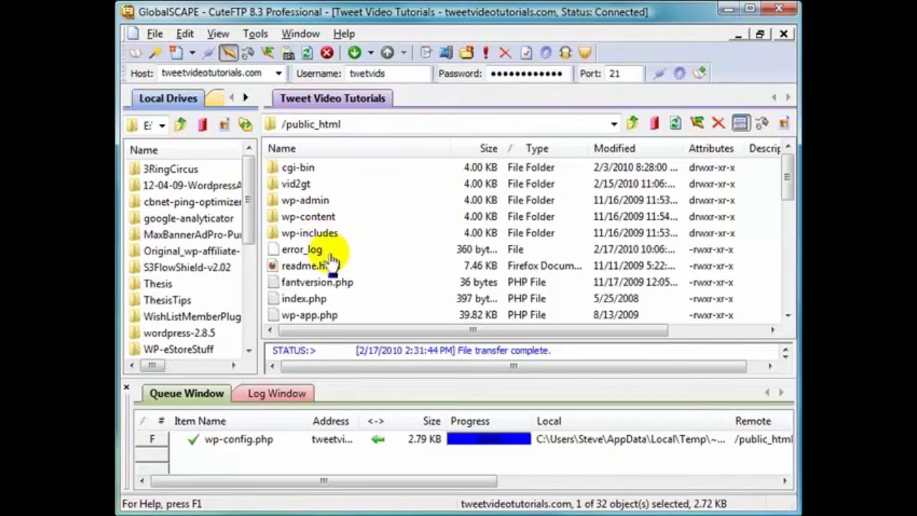
click(727, 10)
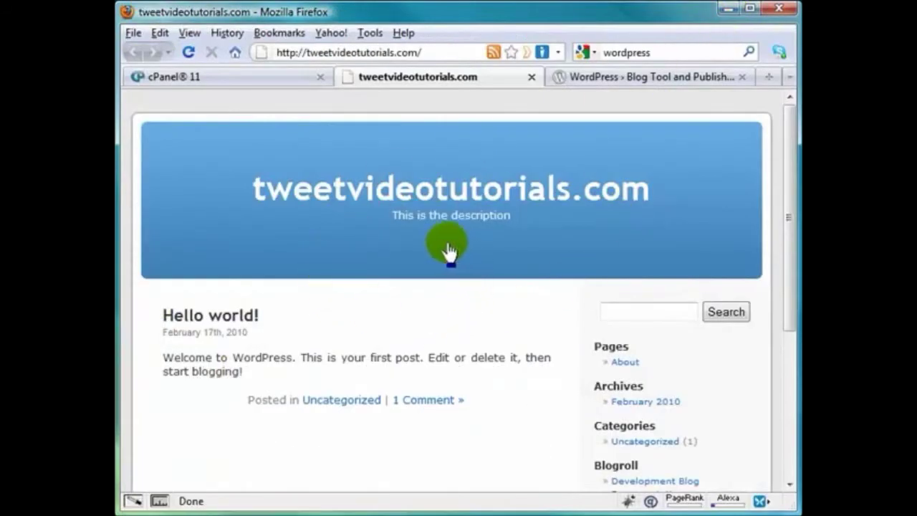
Open MySQL Databases in cPanel and go to the list of current databases.
click(197, 83)
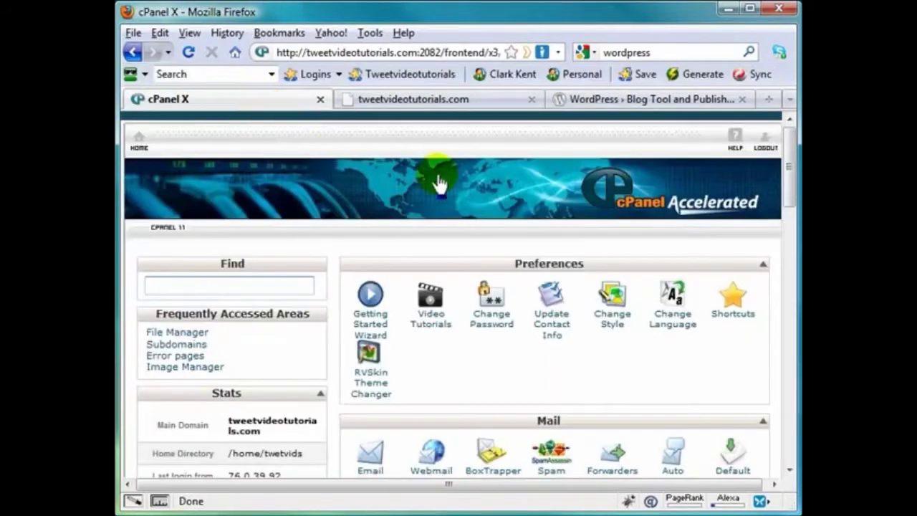
drag(791, 176, 792, 307)
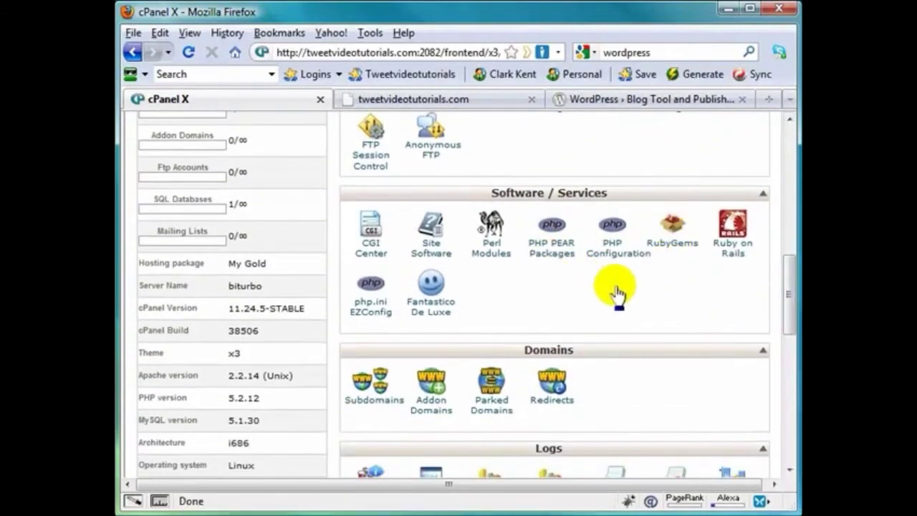
drag(791, 291, 788, 401)
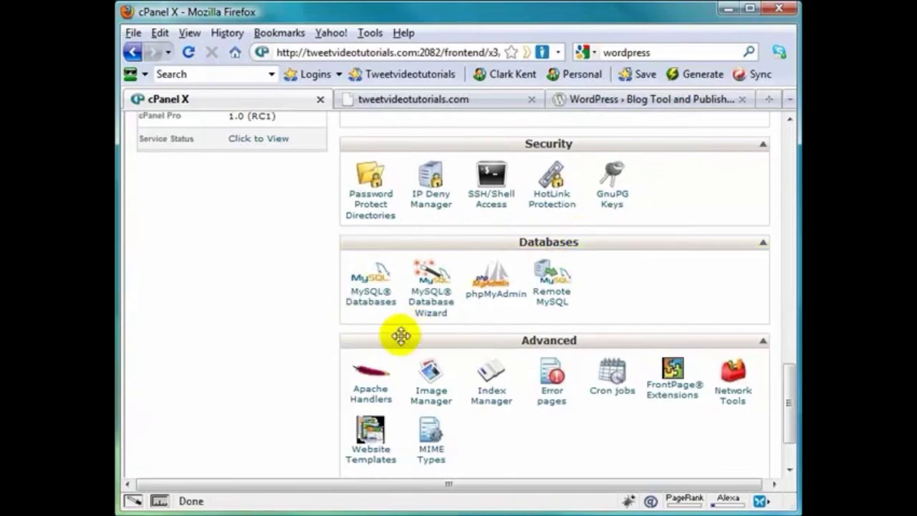
click(369, 303)
scroll(557, 293, down, 10)
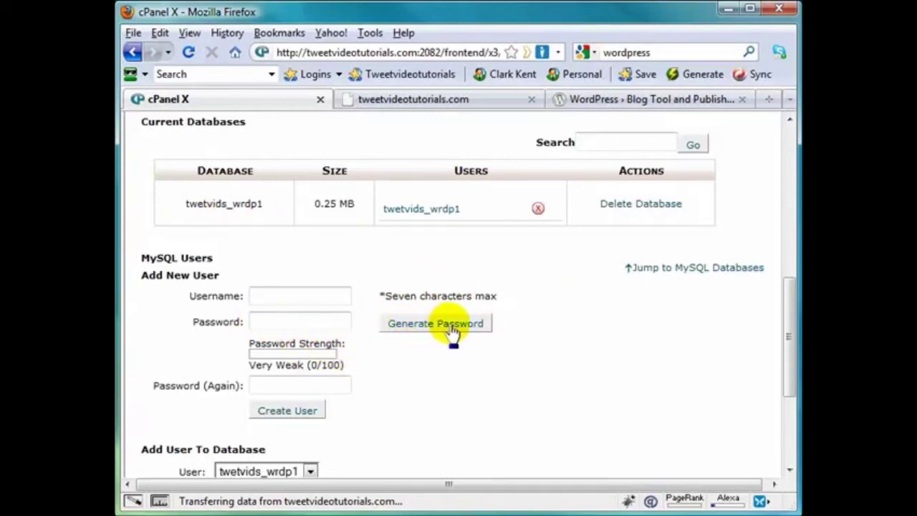
Permanently delete the twetvids_wrdp1 database and reload the tweetvideotutorials.com blog page to check the effect.
click(625, 212)
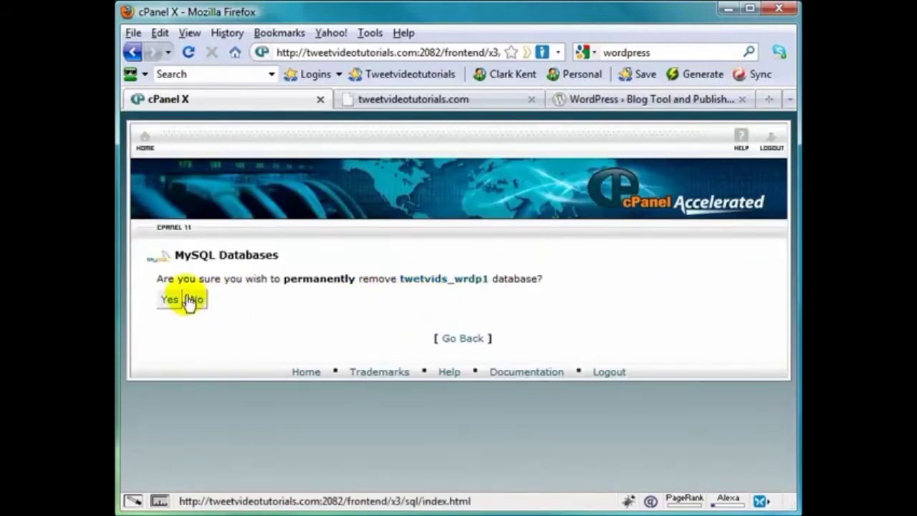
click(169, 302)
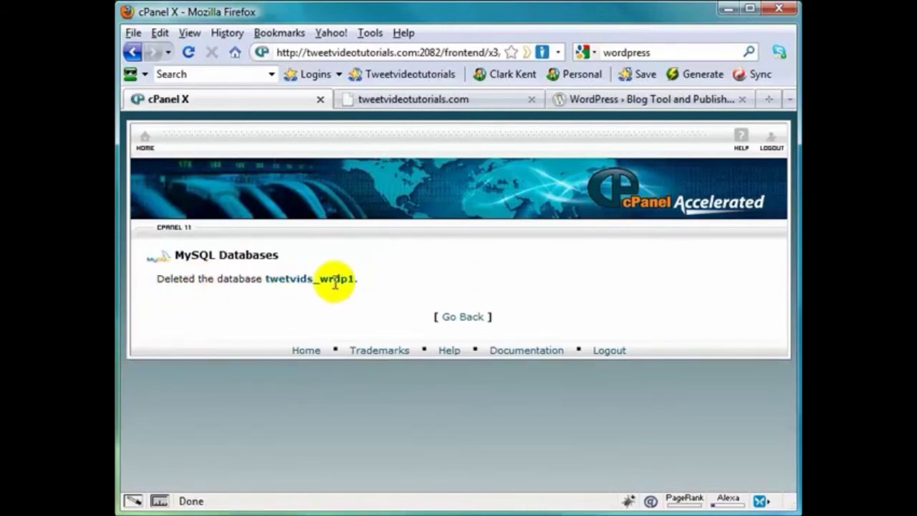
click(442, 104)
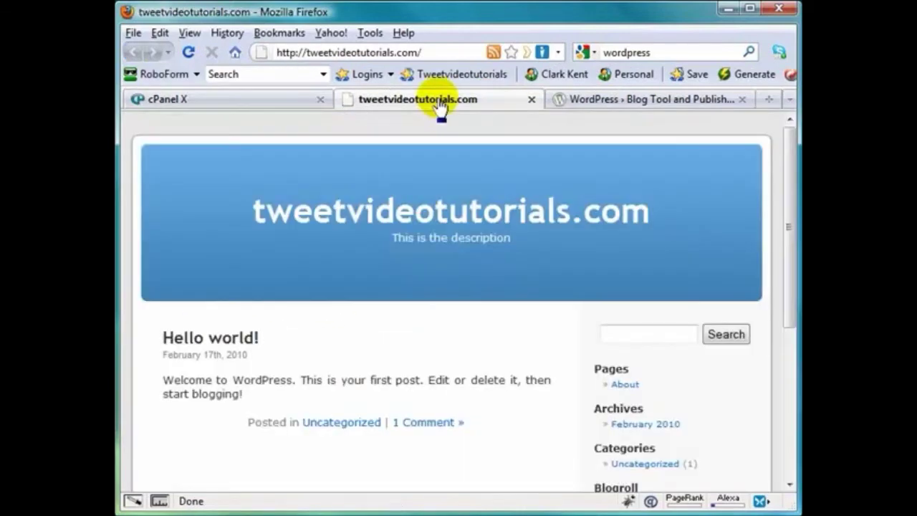
click(188, 54)
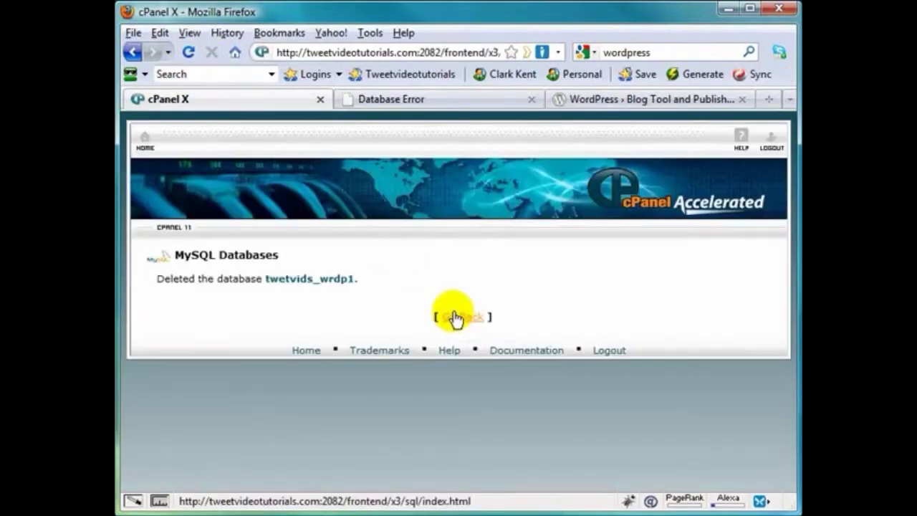
Return to the MySQL Databases page and enter wrpd1 as the name of the new database.
click(457, 318)
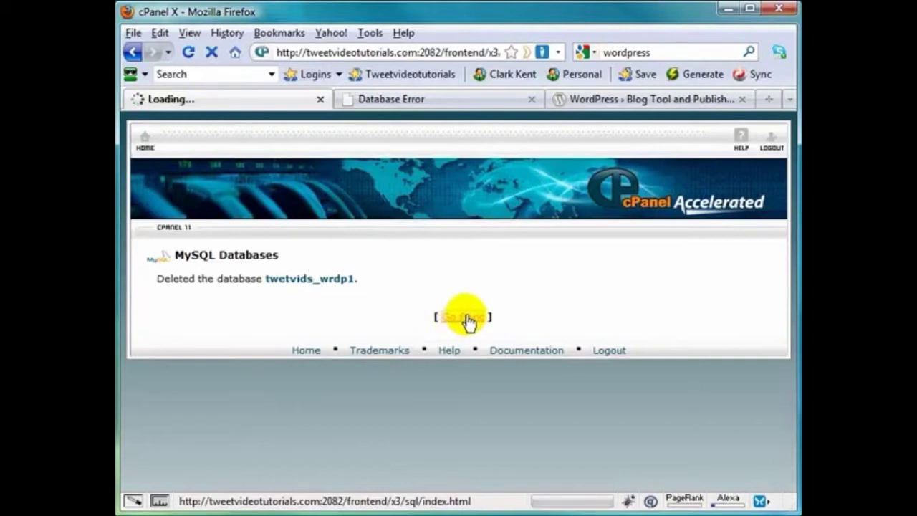
scroll(393, 322, down, 5)
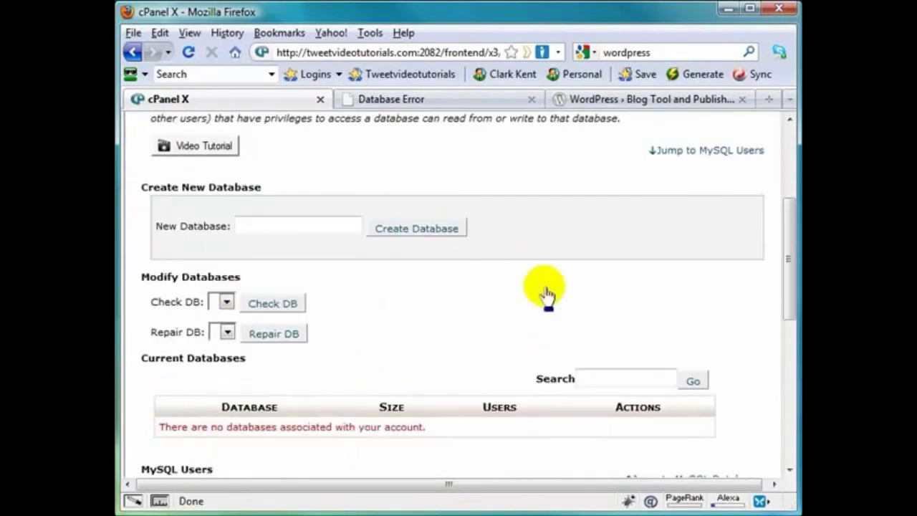
click(252, 225)
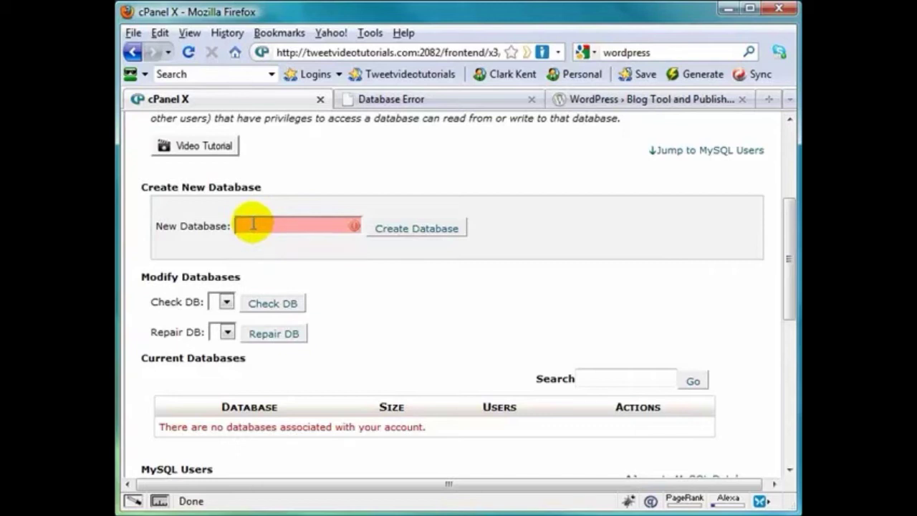
click(252, 224)
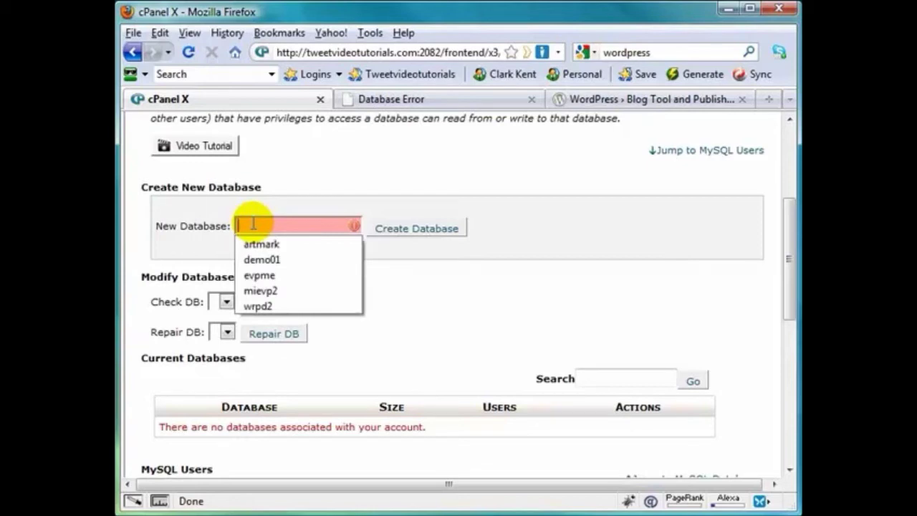
text(w)
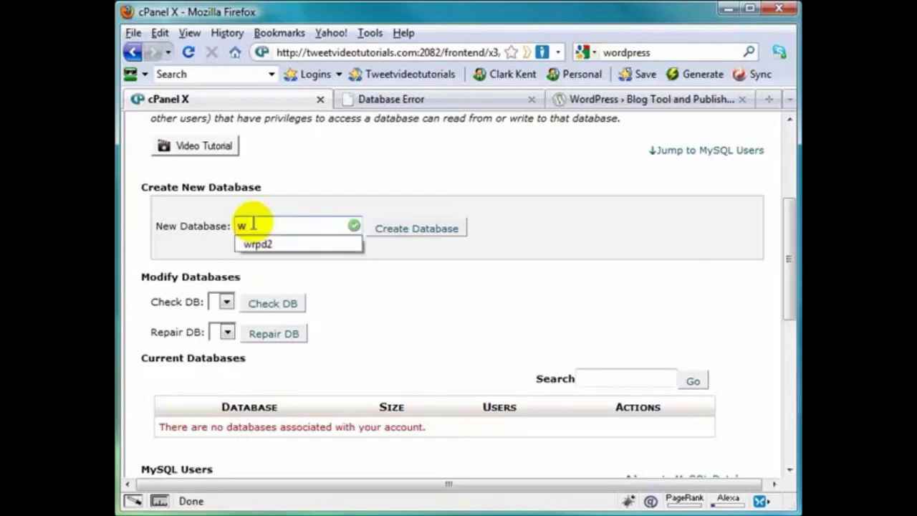
text(rpd1)
Check the prefix and suffix of the main blog's DB Name in the BlogNameLoginDetails Notepad file, then return to cPanel in Firefox.
key(alt+Tab)
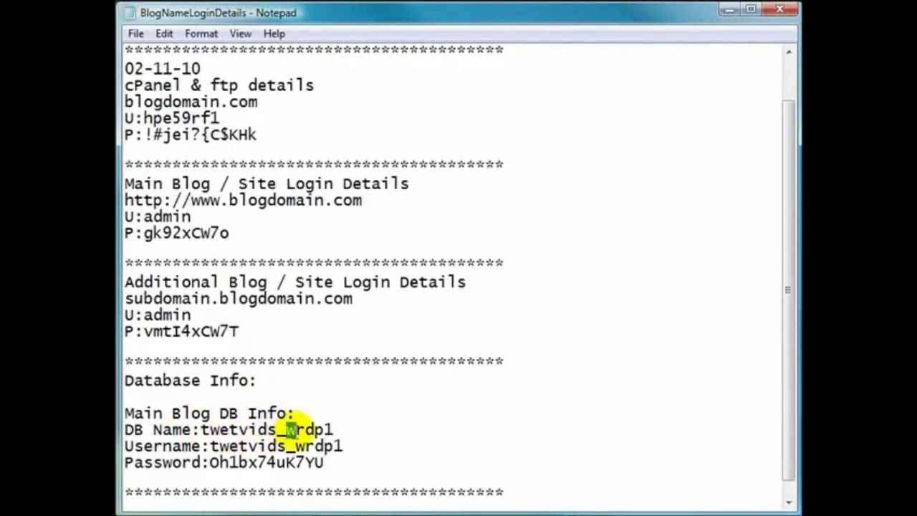
drag(295, 429, 333, 429)
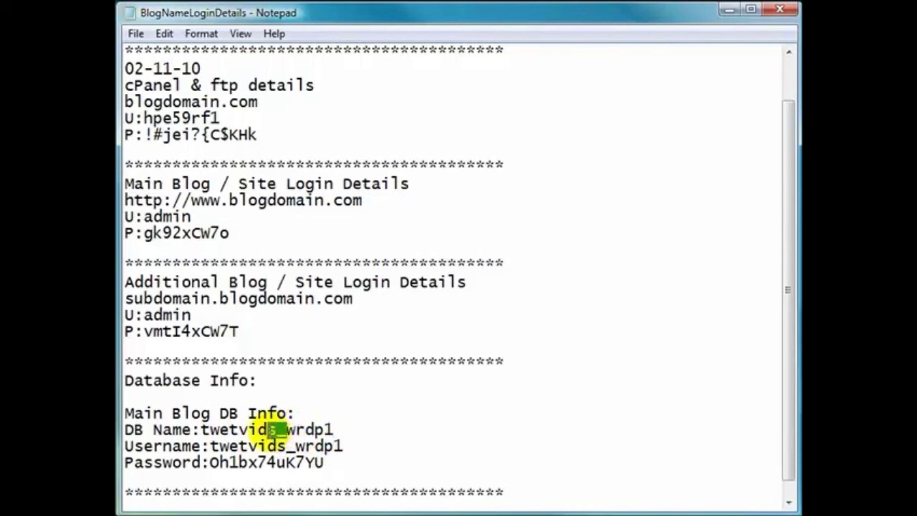
drag(276, 430, 200, 429)
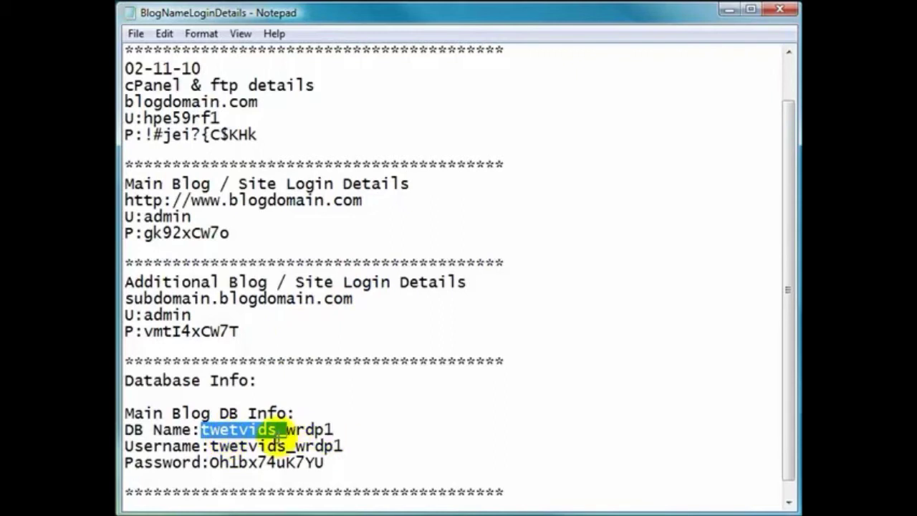
click(289, 430)
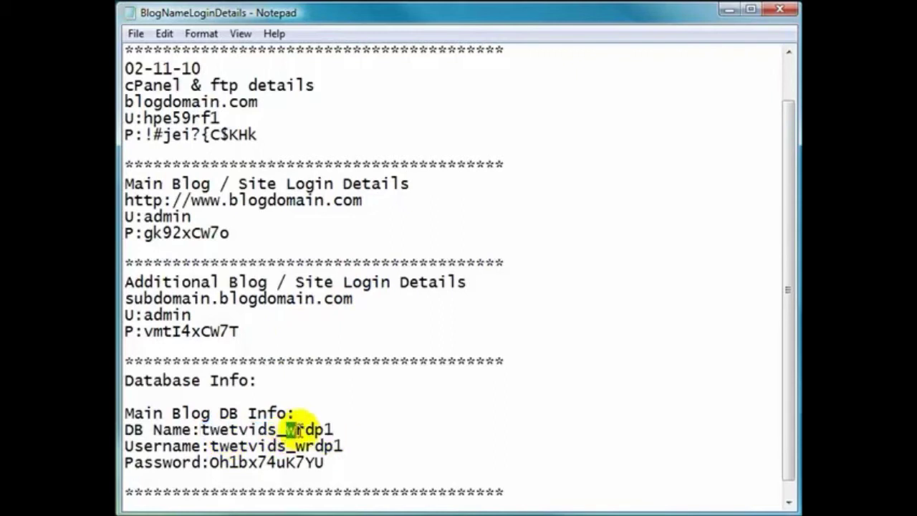
drag(295, 428, 334, 429)
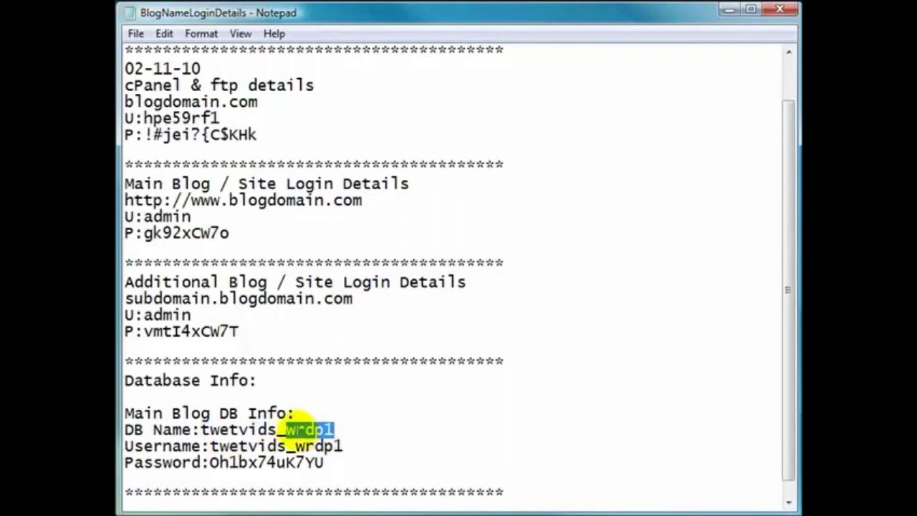
right_click(301, 429)
click(346, 445)
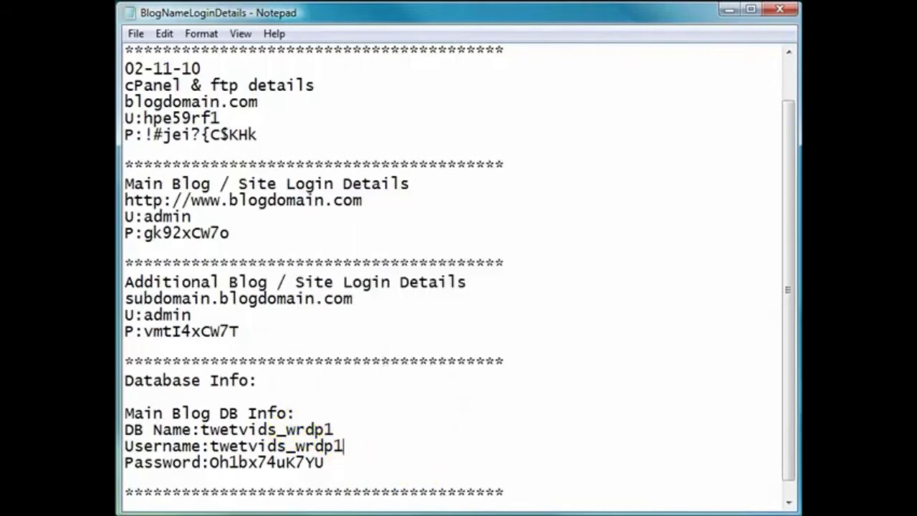
key(alt+Tab)
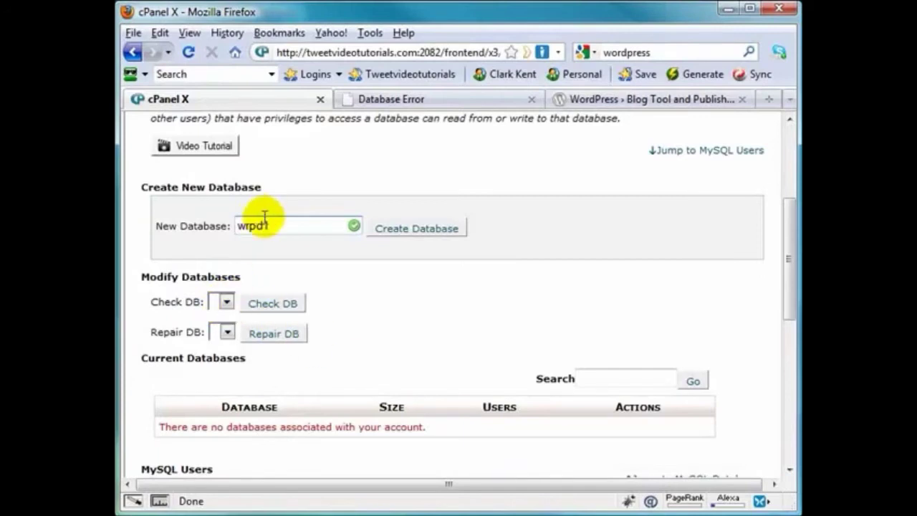
Create the wrpd1 database and go back to the list of current databases.
click(419, 230)
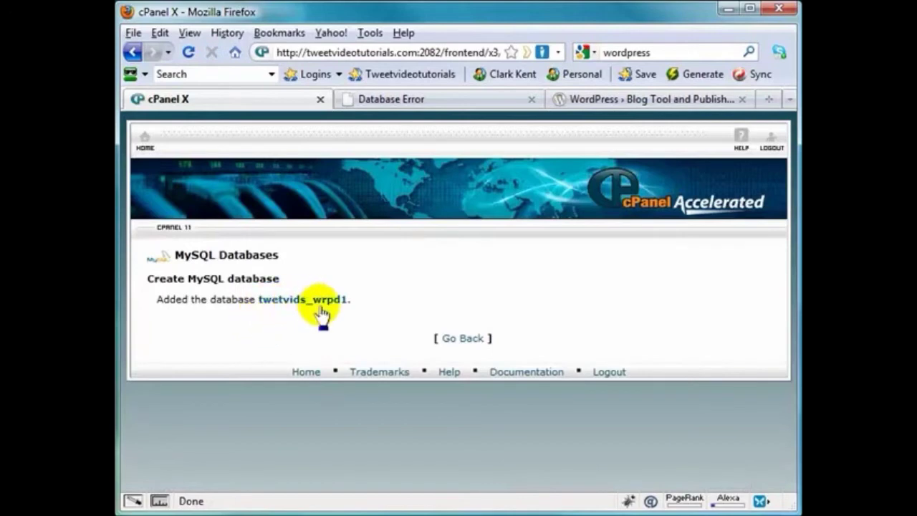
click(463, 338)
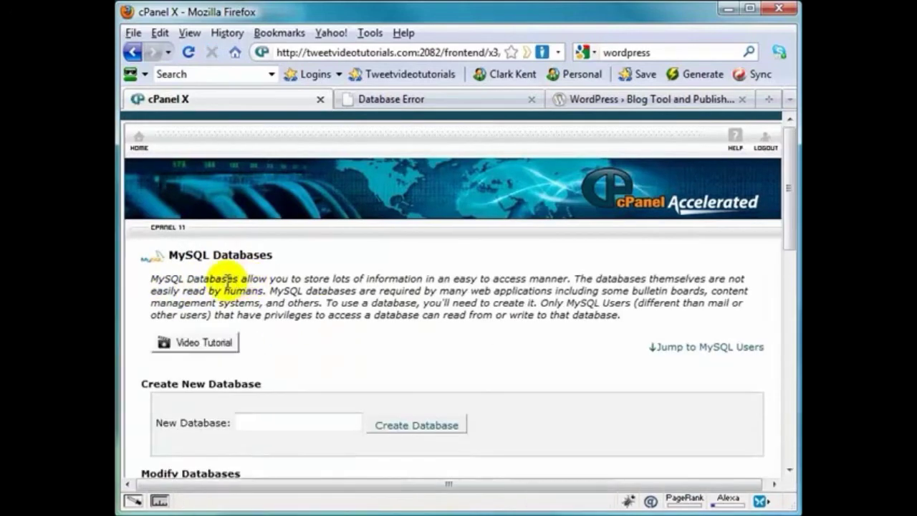
scroll(557, 351, down, 5)
scroll(558, 351, down, 1)
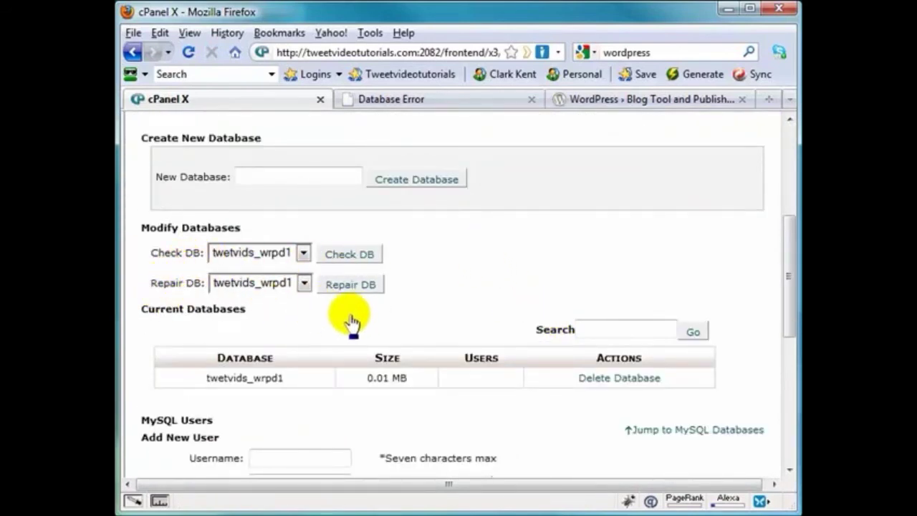
Enter wrpd1 as the new MySQL user's username and fill both password fields with a regenerated 12-character password.
scroll(358, 319, down, 2)
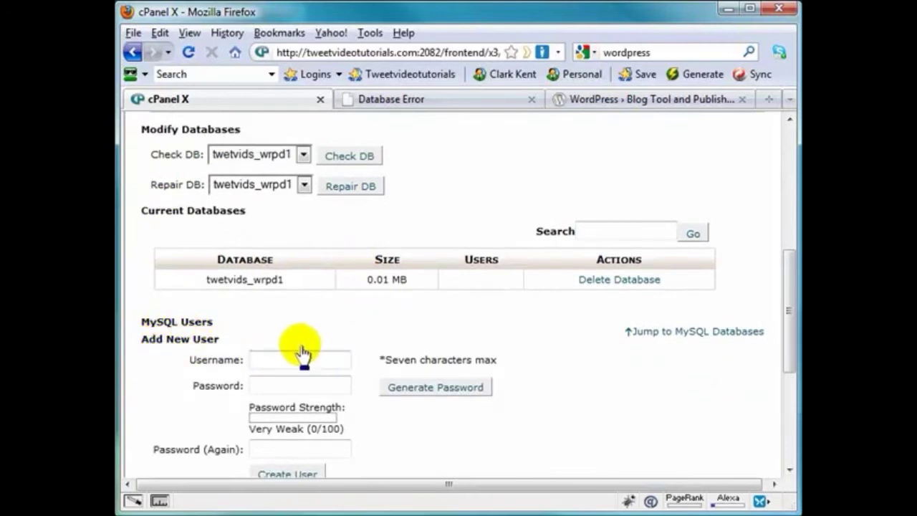
click(274, 361)
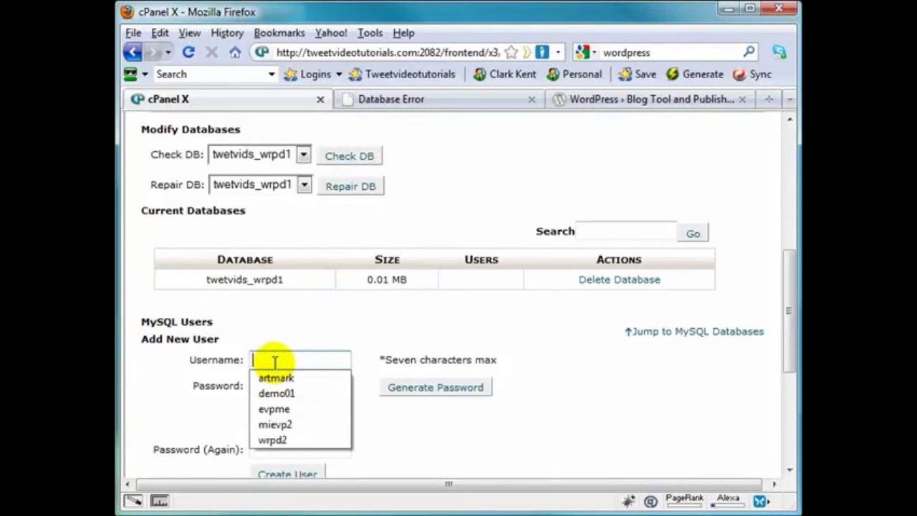
text(wr)
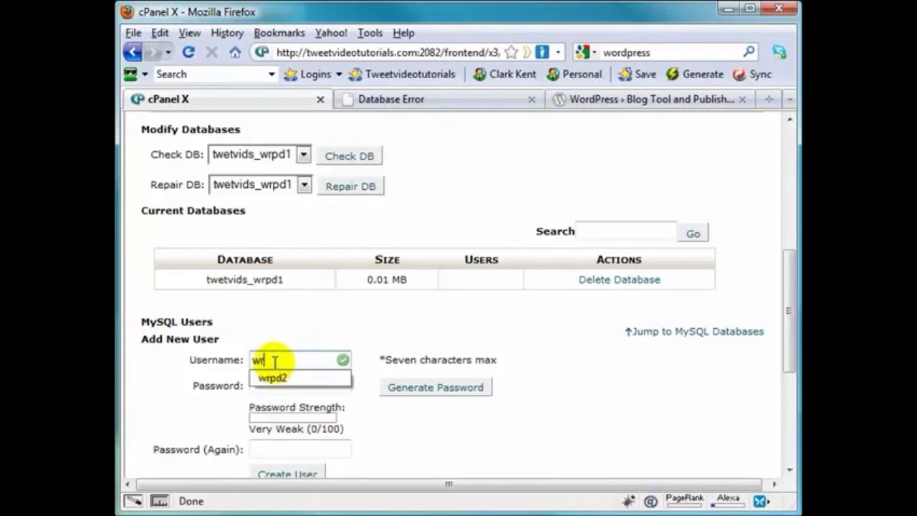
text(pd1)
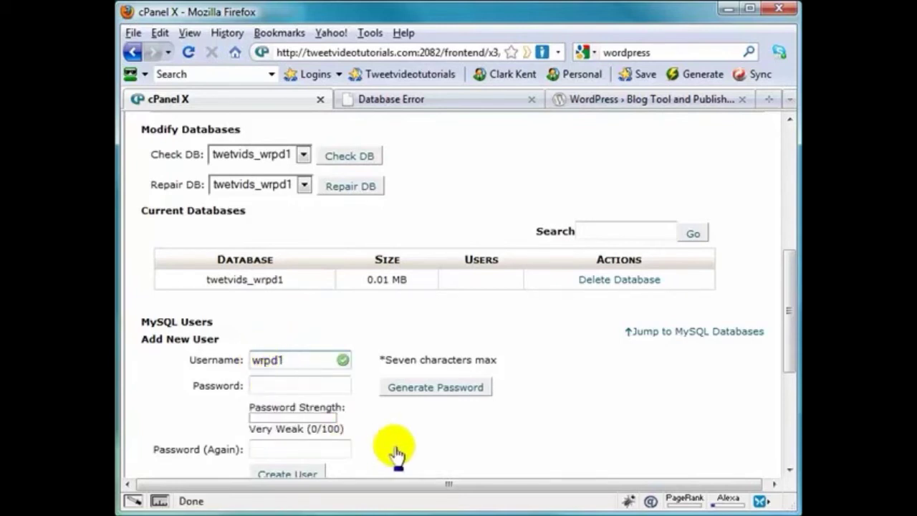
click(435, 389)
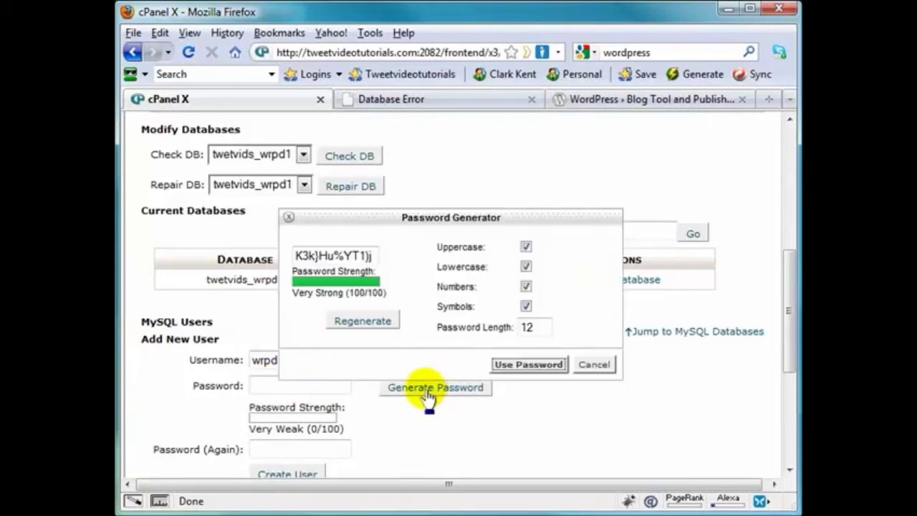
click(347, 322)
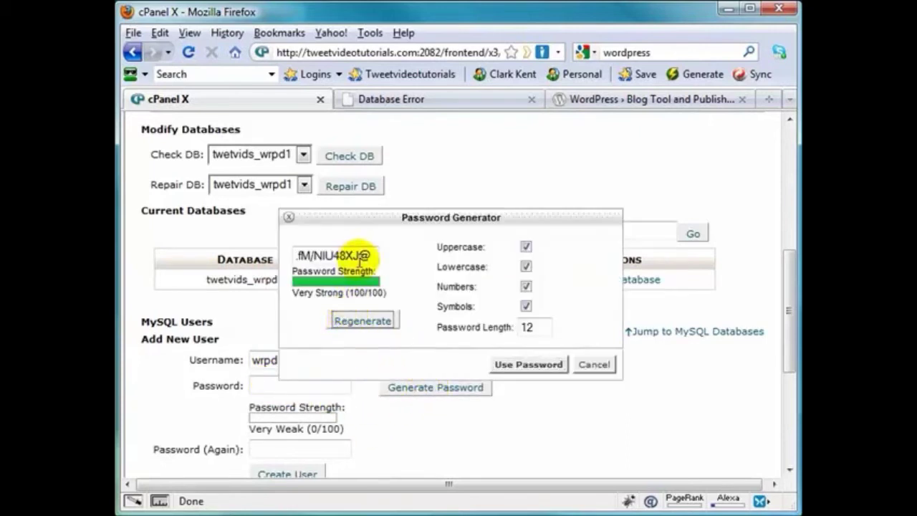
click(526, 364)
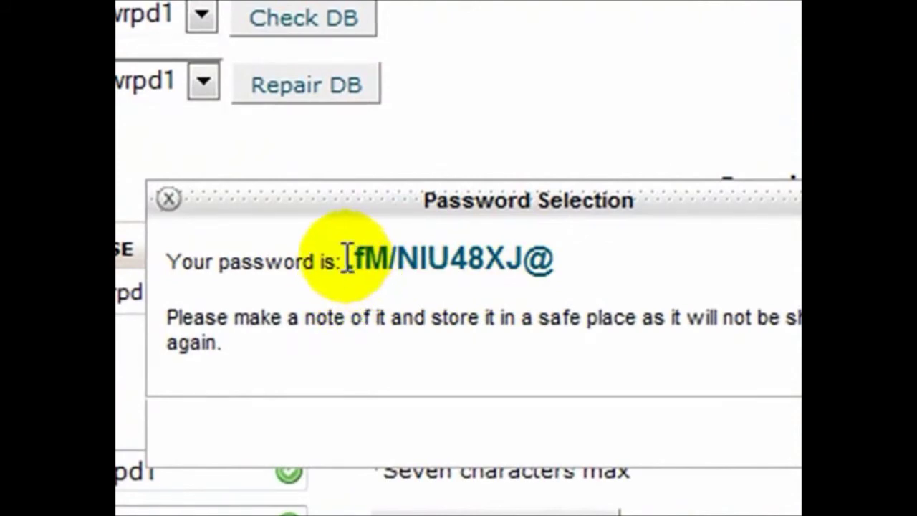
Copy the generated password over the old one in the Password line under Main Blog DB Info in the BlogNameLoginDetails Notepad file.
drag(348, 258, 589, 250)
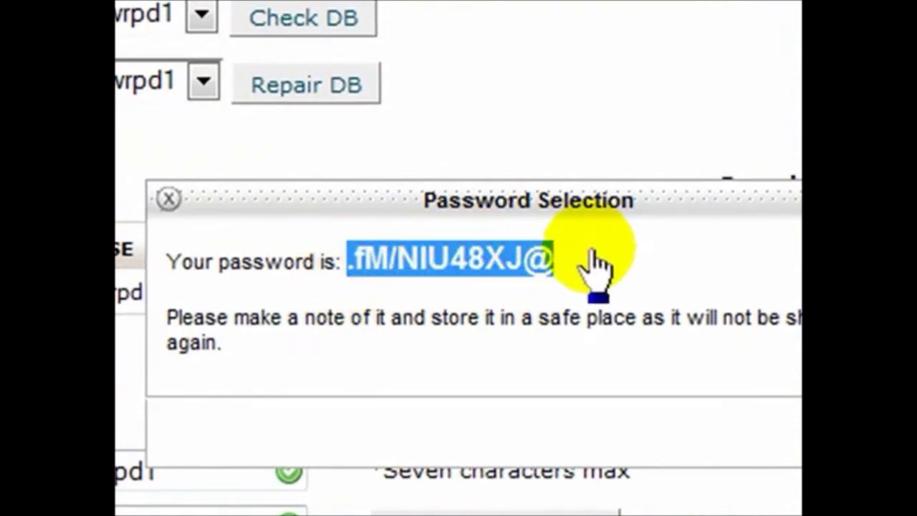
right_click(523, 252)
click(604, 307)
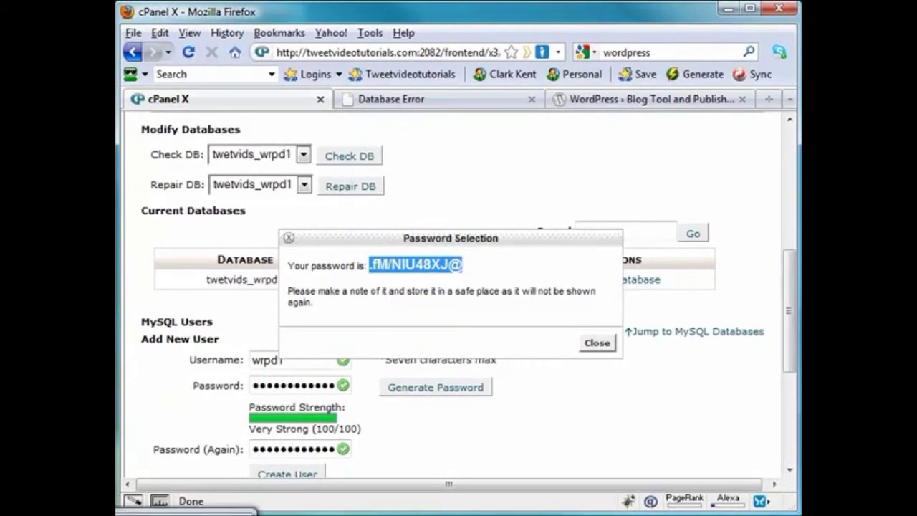
click(204, 514)
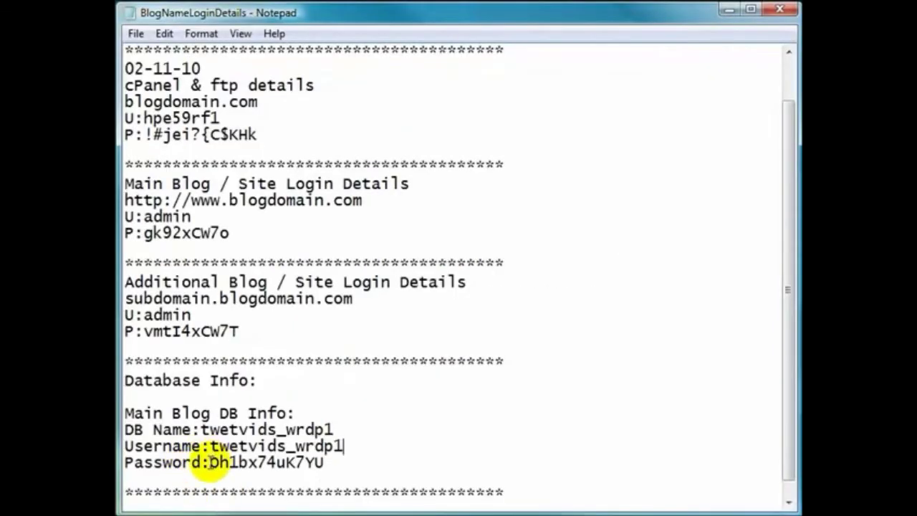
drag(209, 462, 334, 462)
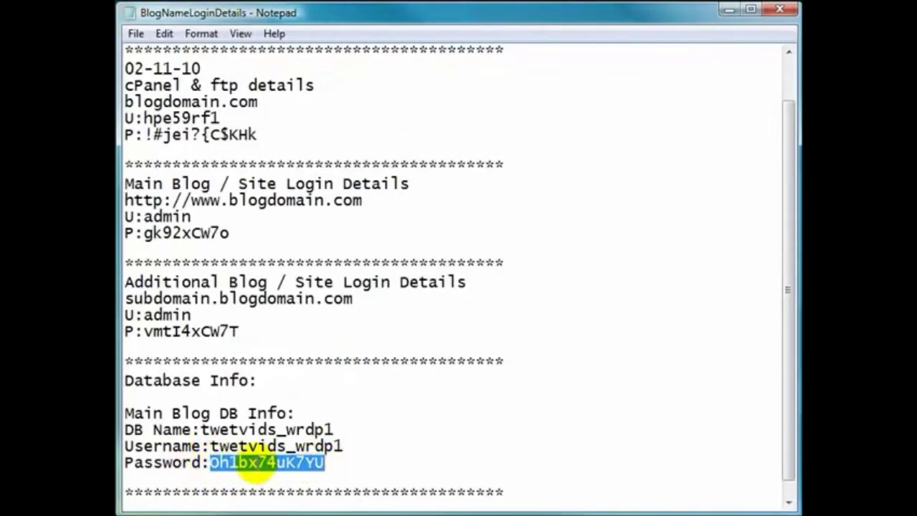
right_click(254, 465)
click(301, 297)
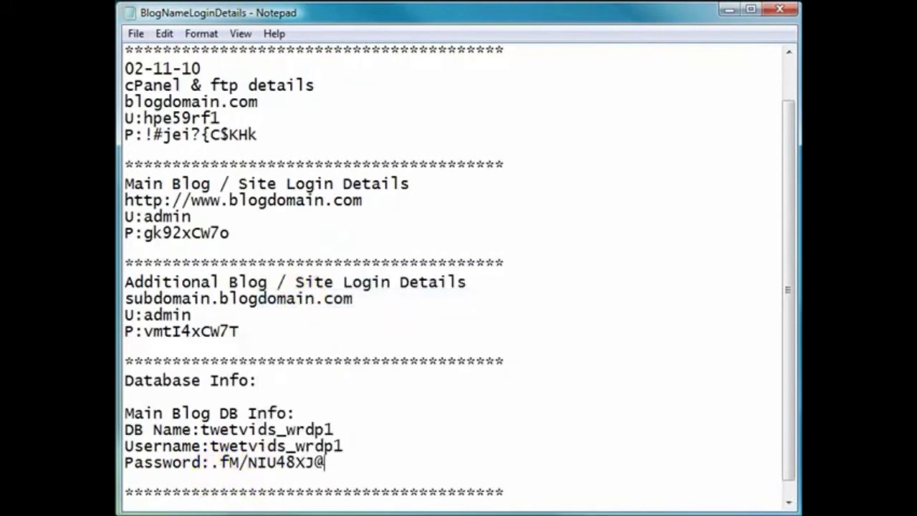
Return to cPanel in Firefox, close the password notice and create the MySQL user wrpd1.
key(alt+Tab)
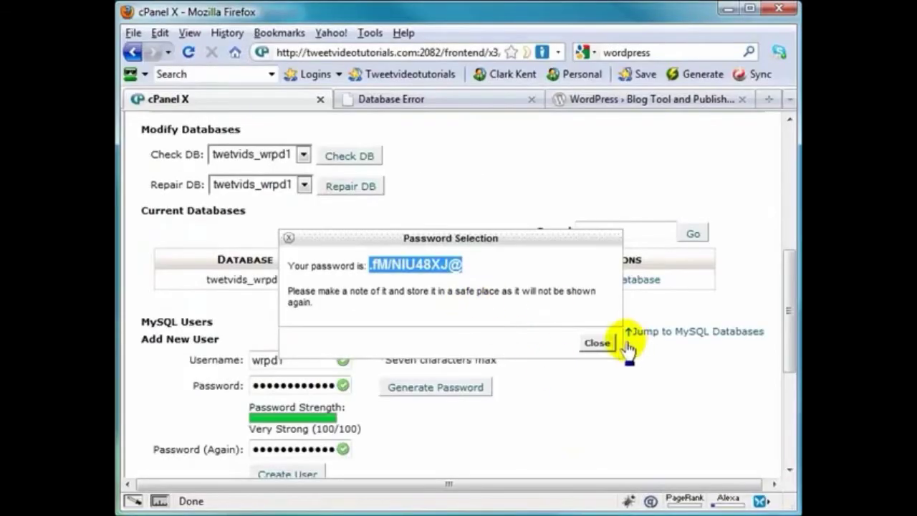
click(598, 345)
scroll(386, 429, down, 3)
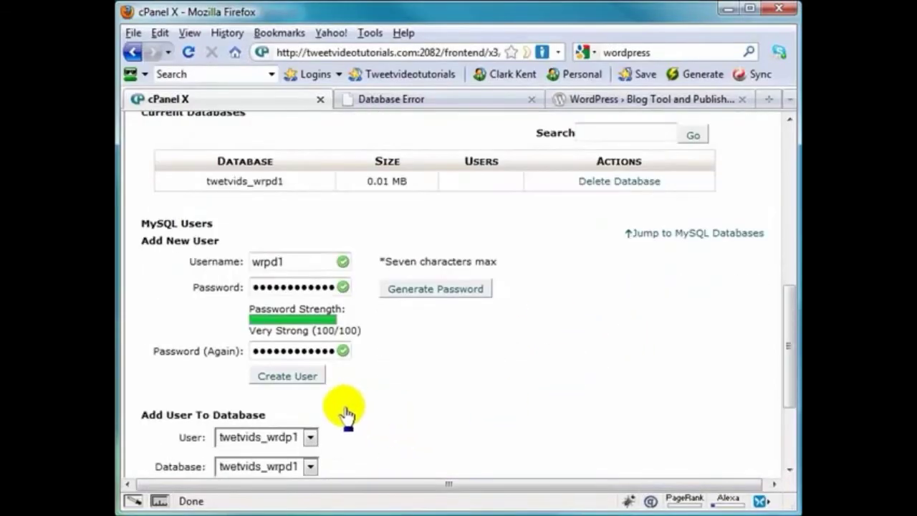
click(285, 378)
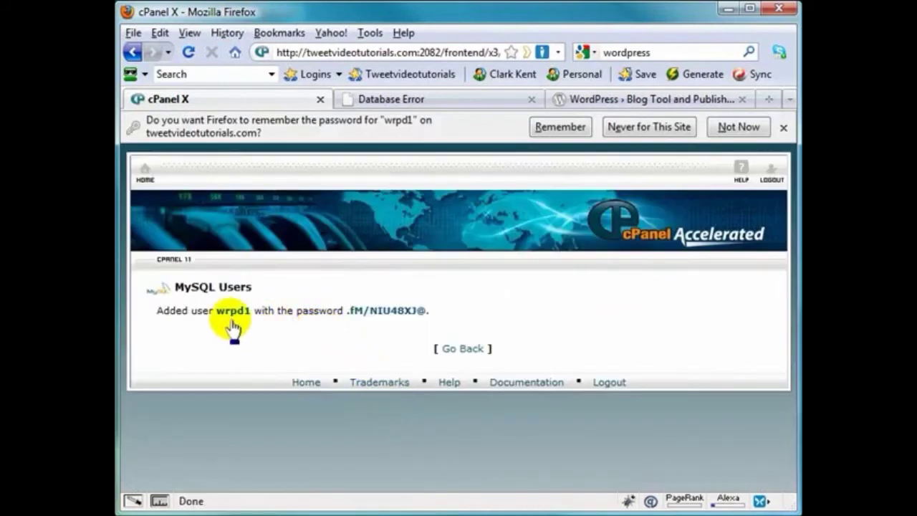
Go back to the Add User To Database section of MySQL Databases and decline Firefox's offer to remember the password for now.
click(462, 349)
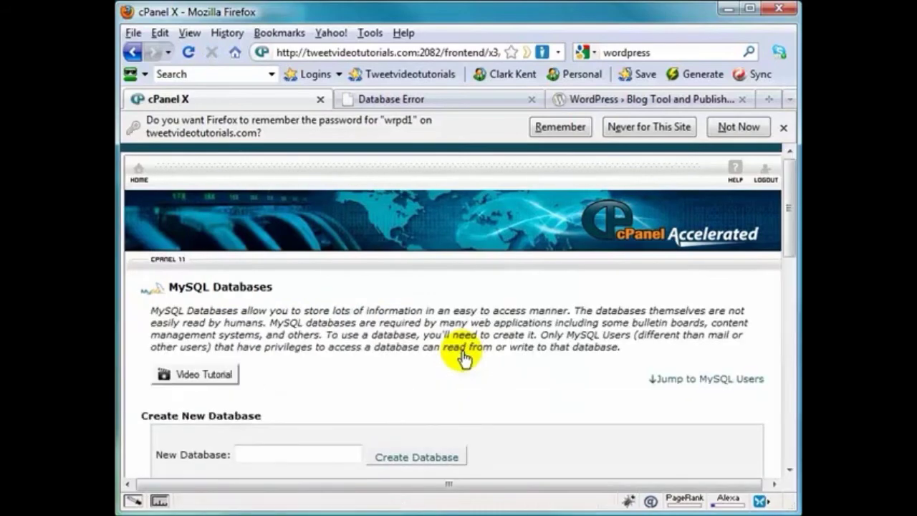
scroll(557, 377, down, 10)
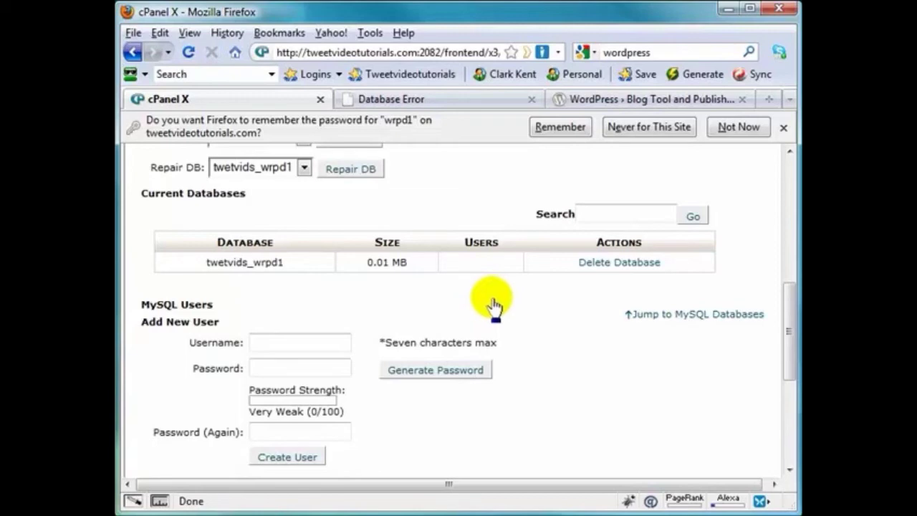
scroll(494, 306, down, 6)
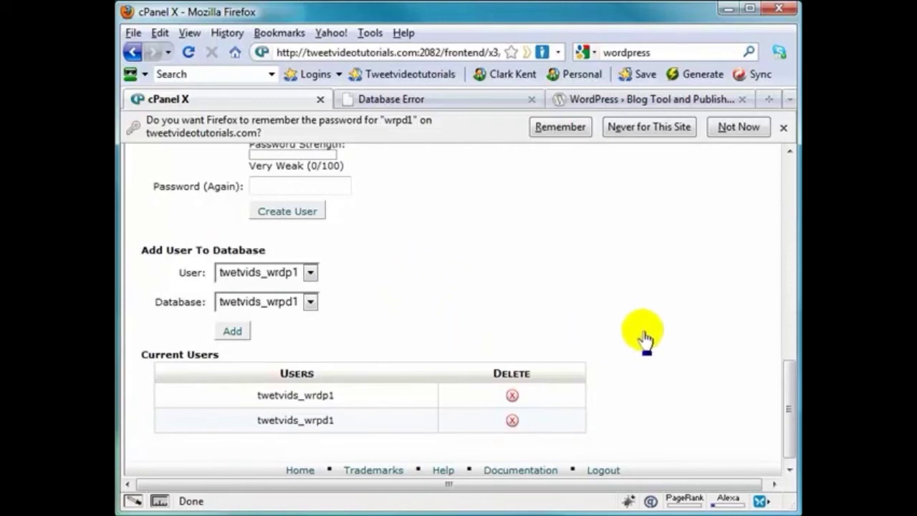
scroll(648, 330, down, 1)
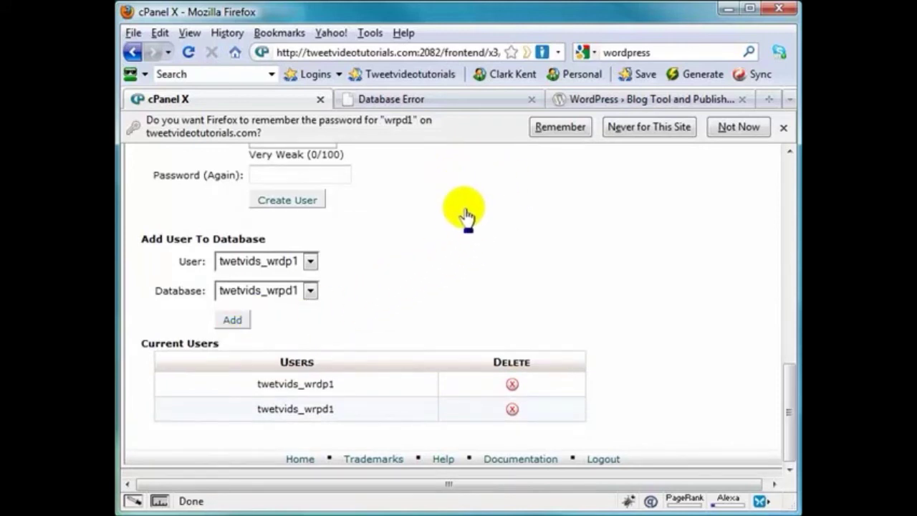
click(738, 129)
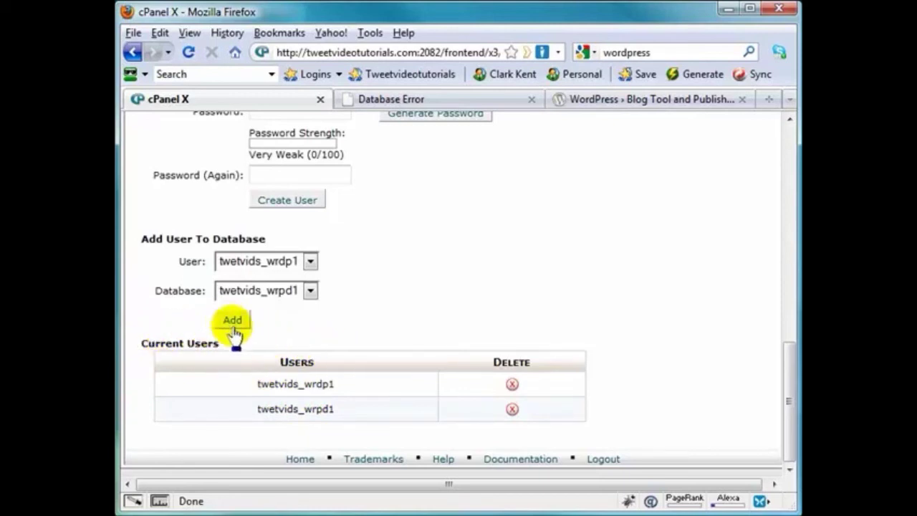
Permanently delete the MySQL user twetvids_wrpd1 and return to the MySQL Databases page.
click(512, 412)
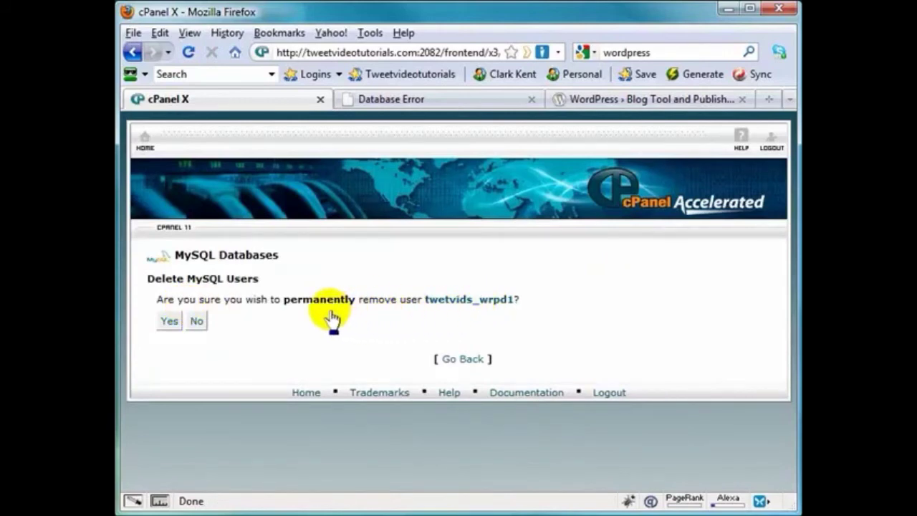
click(171, 322)
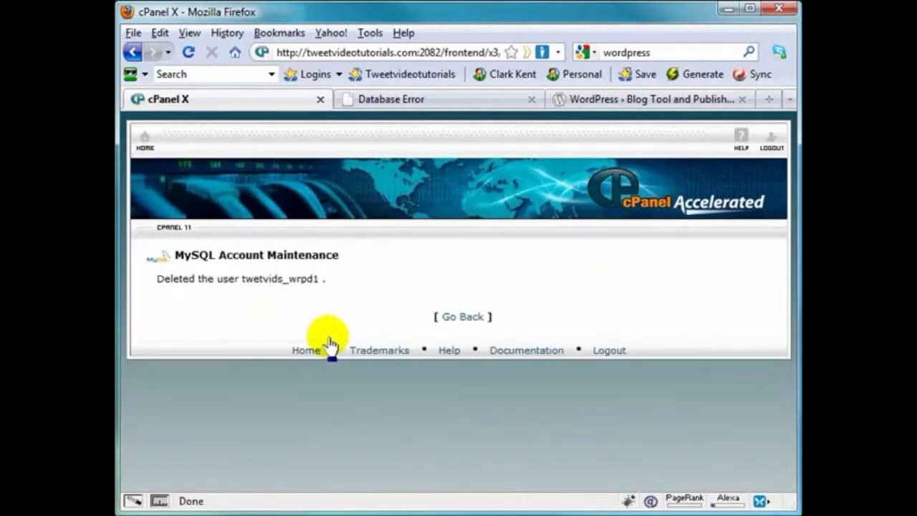
click(466, 316)
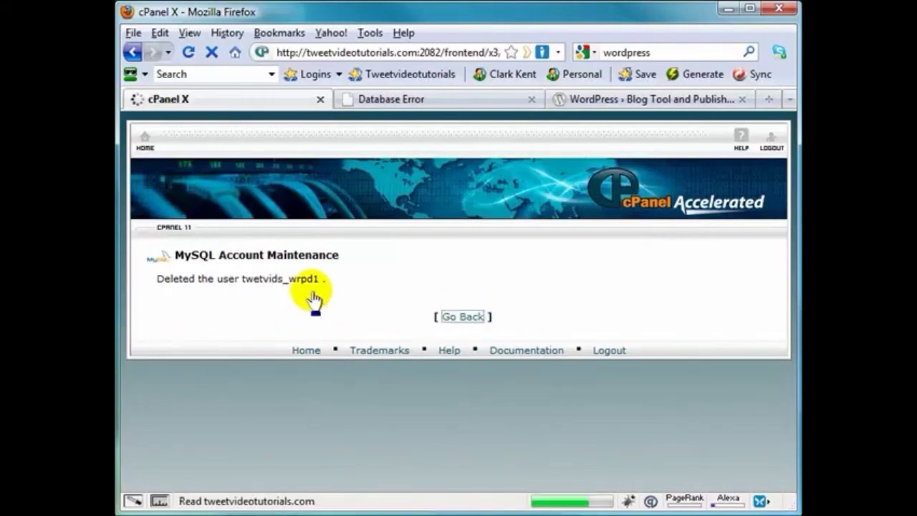
Add the user twetvids_wrdp1 to the database twetvids_wrpd1.
scroll(579, 356, down, 10)
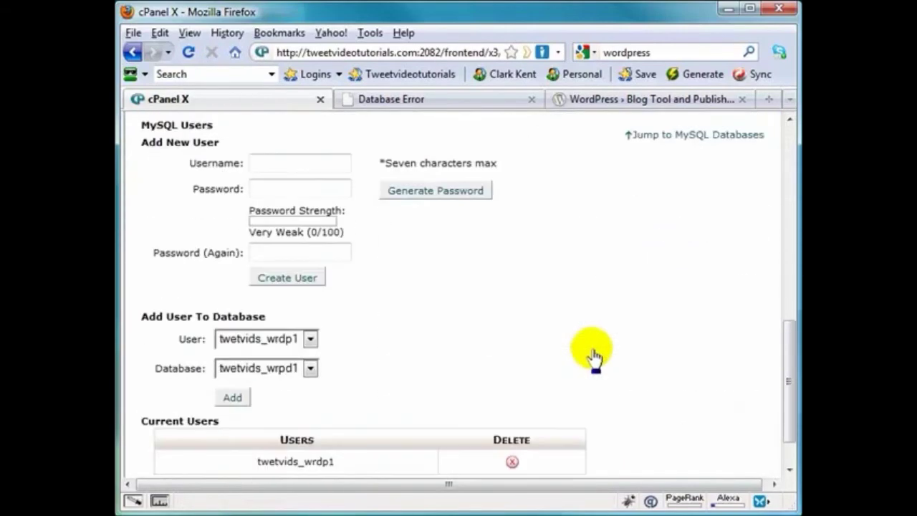
scroll(593, 356, down, 2)
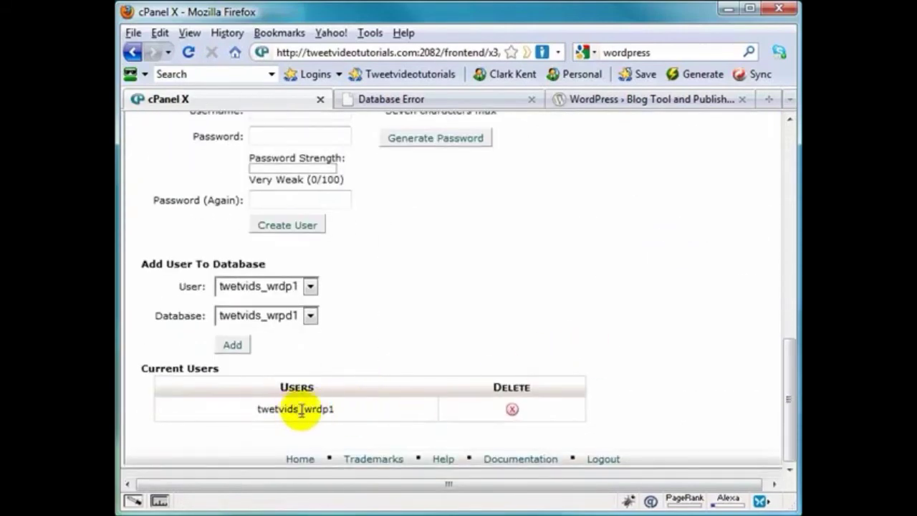
drag(790, 368, 773, 289)
scroll(593, 380, down, 6)
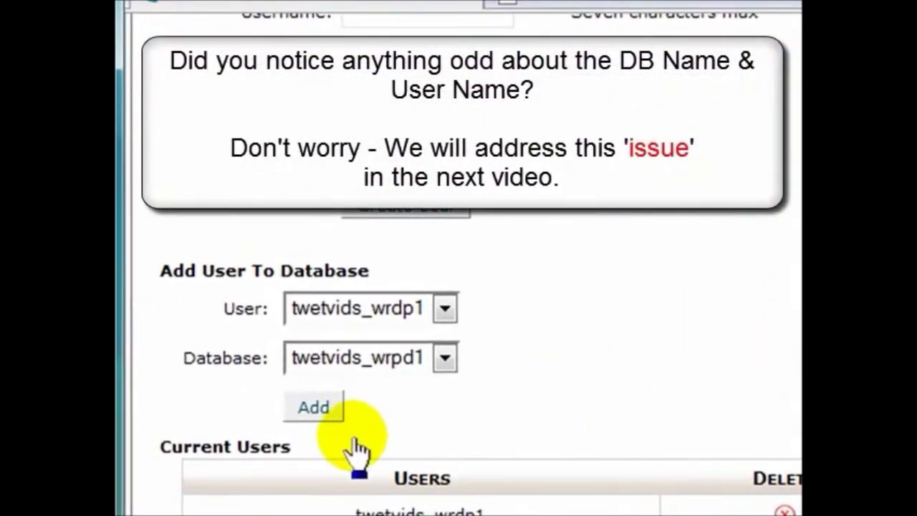
click(445, 360)
click(445, 358)
click(443, 310)
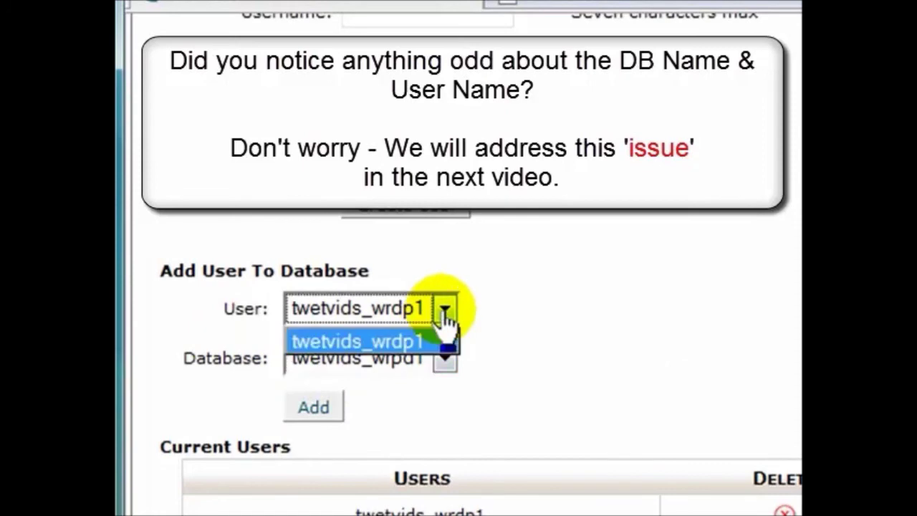
click(403, 338)
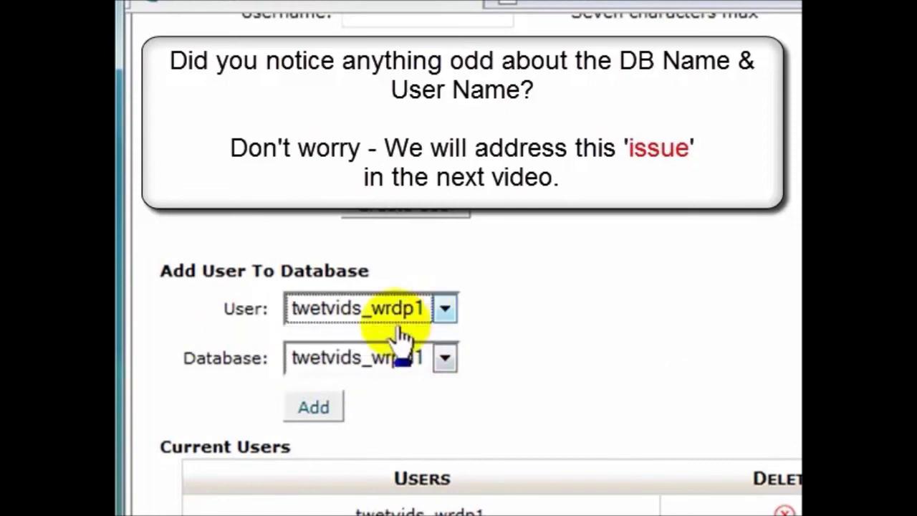
click(313, 408)
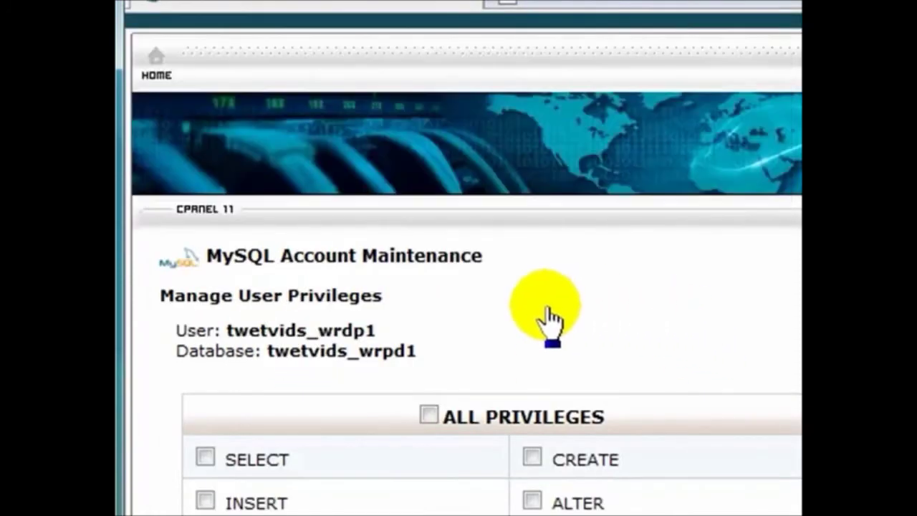
Grant twetvids_wrdp1 all privileges on the twetvids_wrpd1 database and apply the changes.
scroll(696, 280, down, 3)
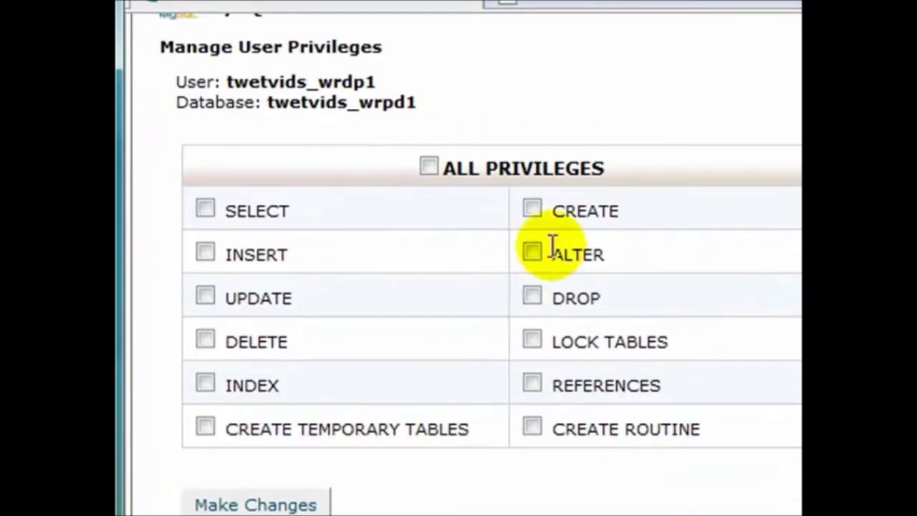
click(428, 168)
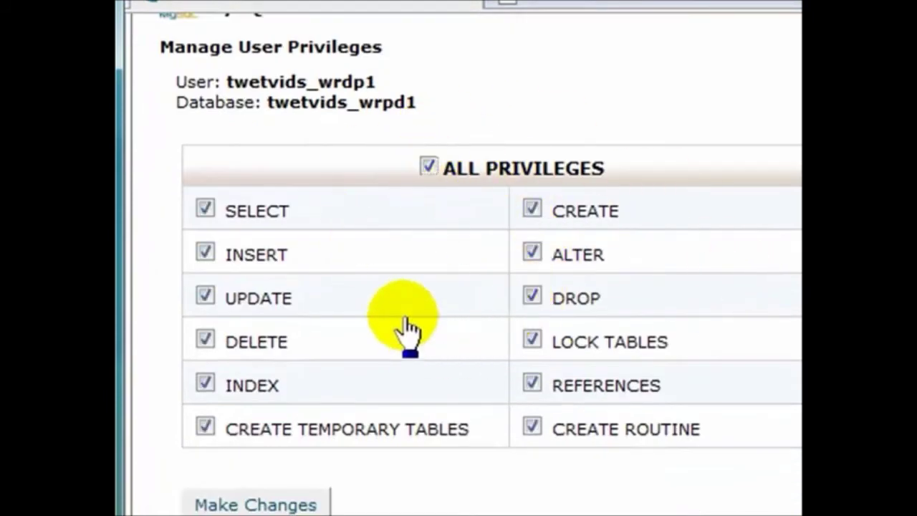
click(268, 502)
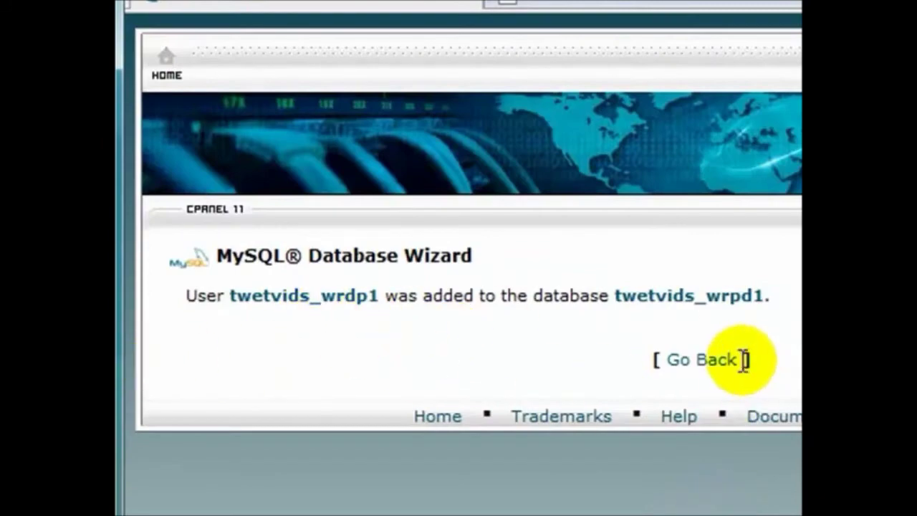
Return to MySQL Databases and check the user assigned to the database and the Current Users list.
click(698, 360)
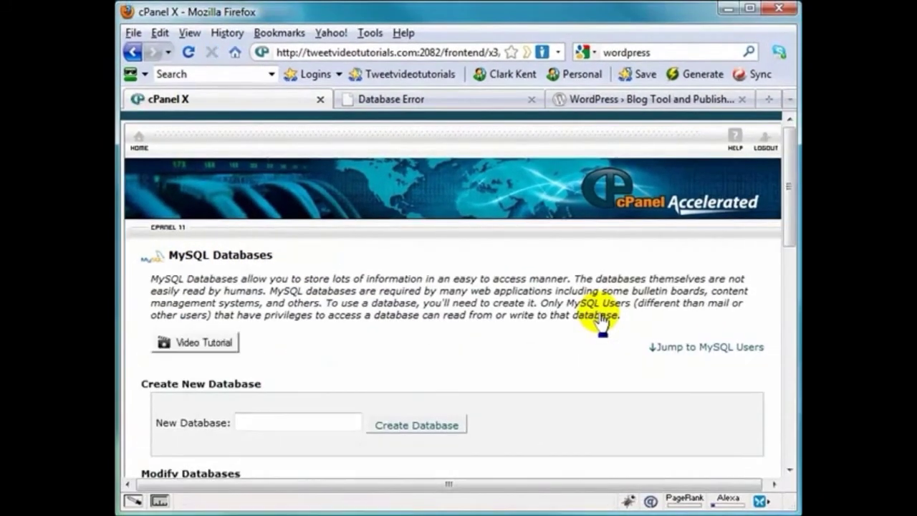
scroll(679, 352, down, 5)
scroll(466, 328, down, 6)
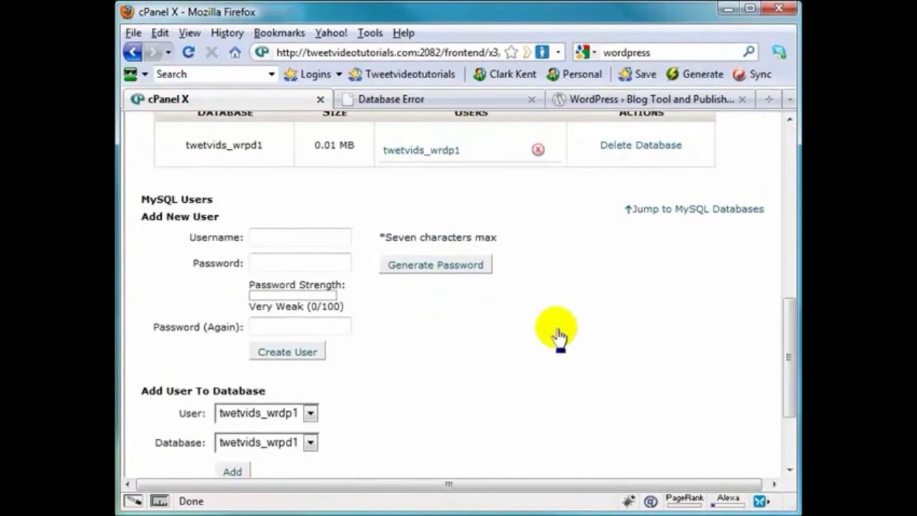
scroll(556, 331, down, 3)
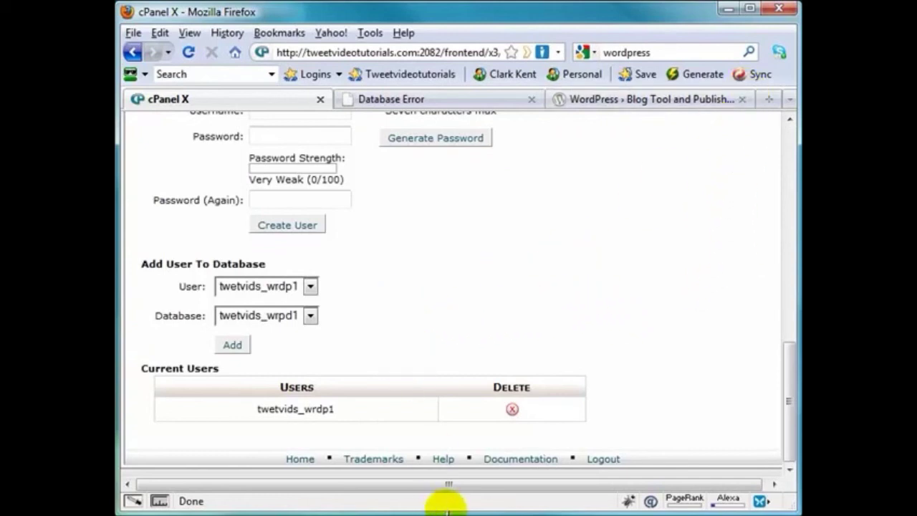
Switch to the BlogNameLoginDetails Notepad file and review the DB Name, Username and Password entries under Main Blog DB Info, highlighting each value.
click(190, 514)
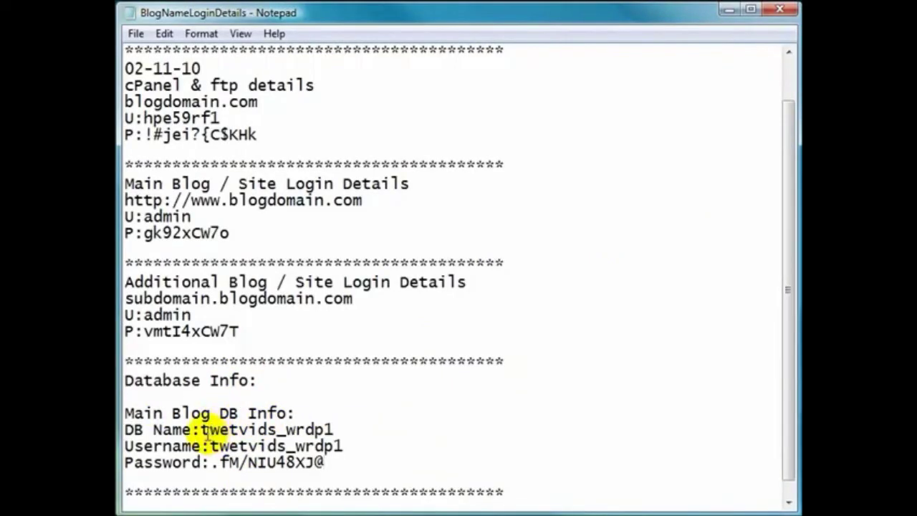
drag(201, 429, 334, 430)
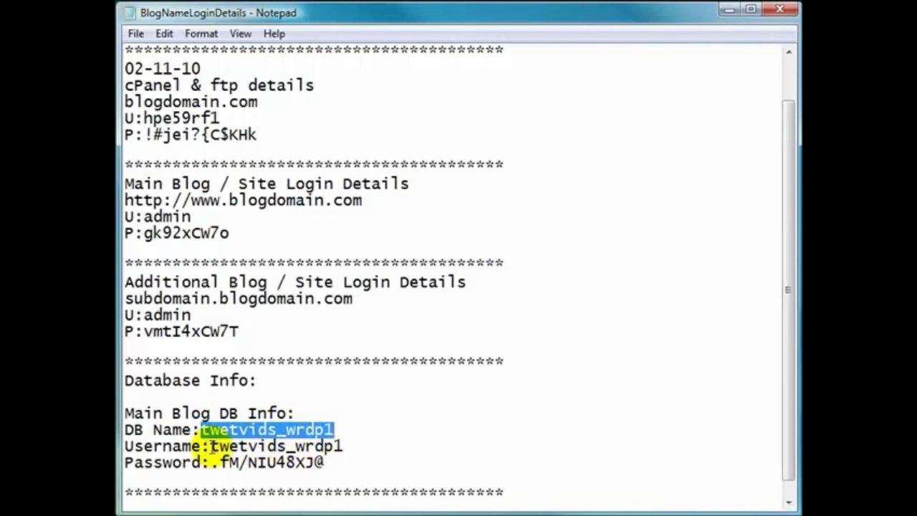
drag(210, 445, 342, 446)
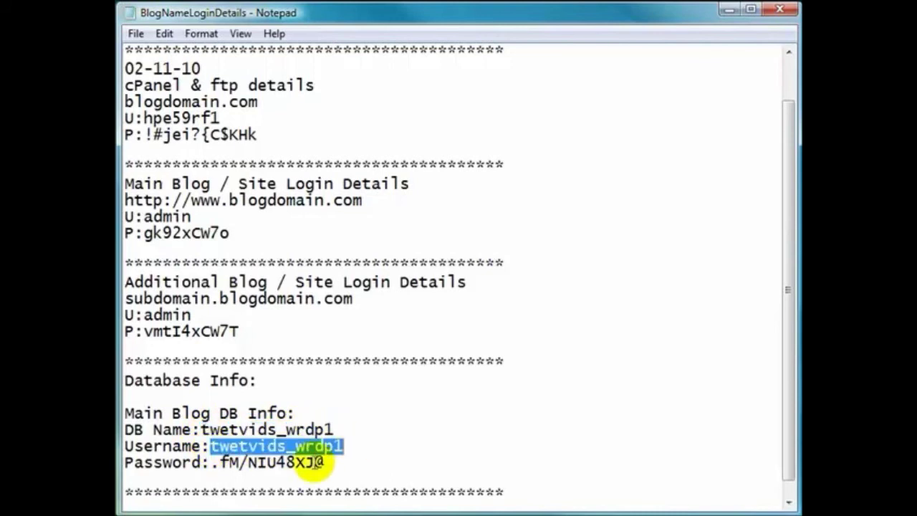
drag(210, 462, 368, 460)
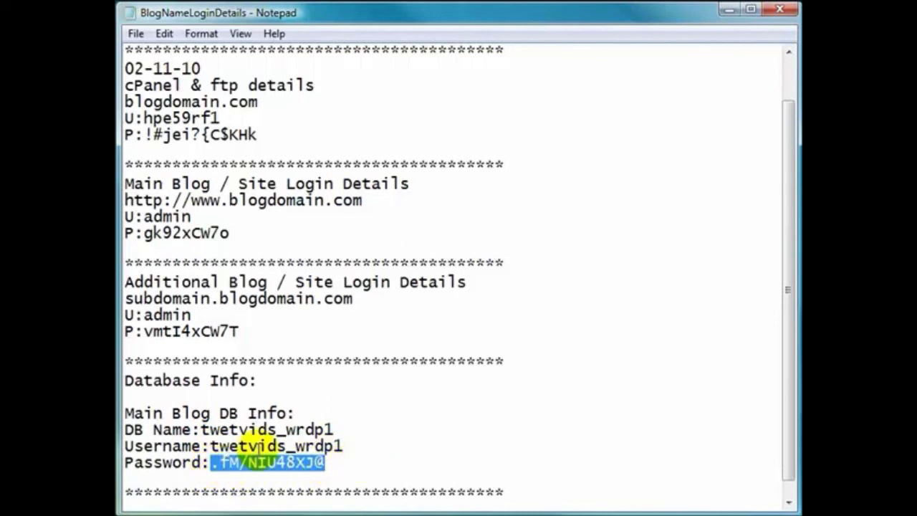